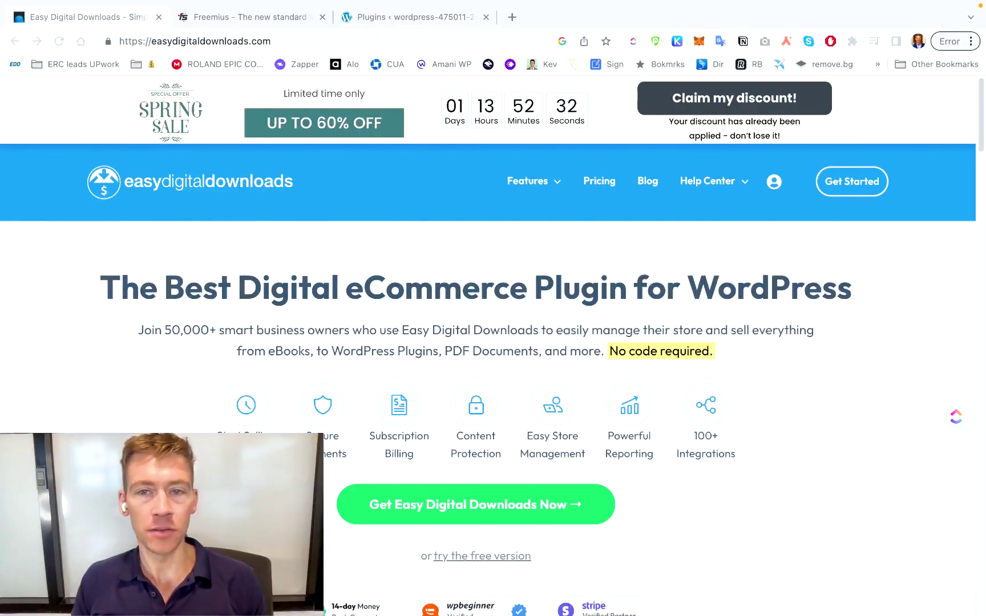
# Scroll through the Freemius homepage's features, testimonials and analytics, then return to the Easy Digital Downloads tab
pyautogui.click(242, 17)
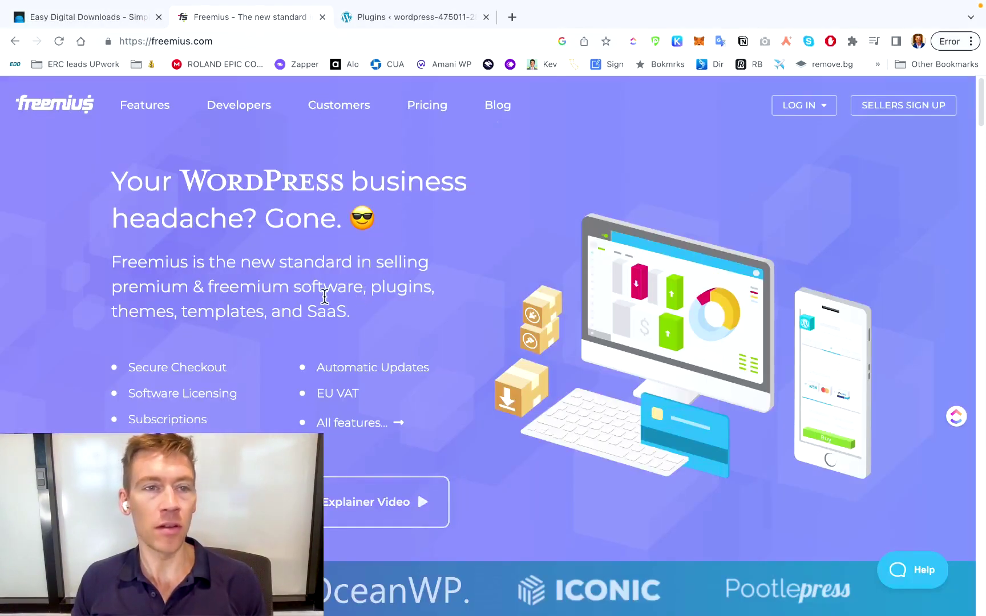
pyautogui.scroll(-20, 264, 286)
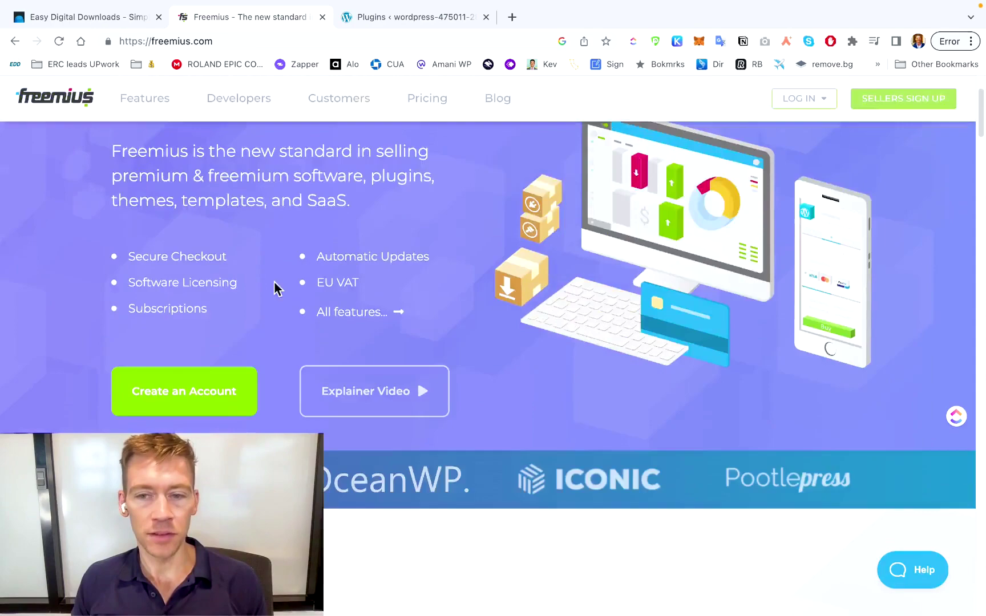
pyautogui.scroll(-20, 324, 290)
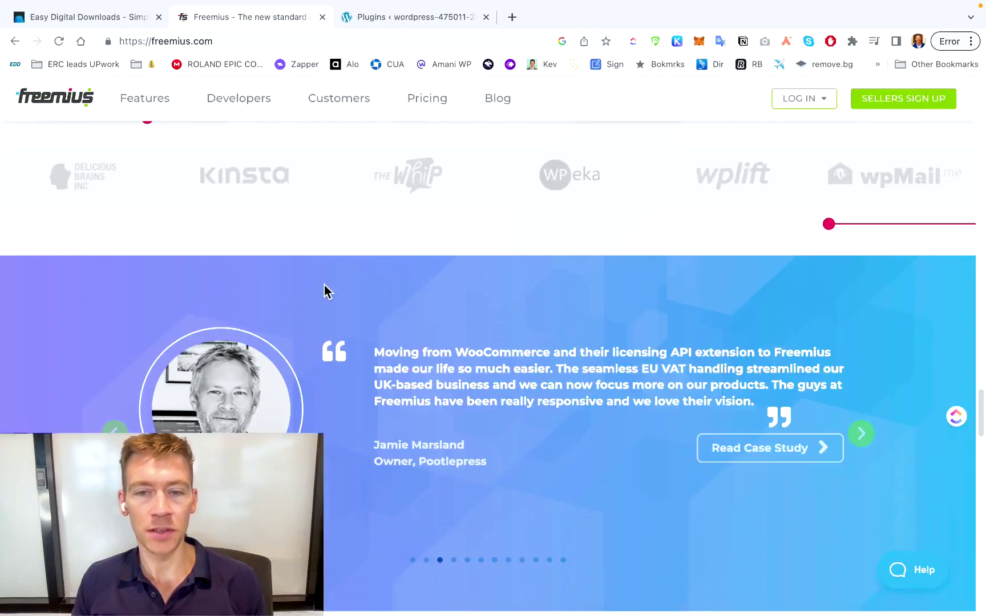
pyautogui.scroll(-5, 324, 285)
pyautogui.scroll(20, 324, 284)
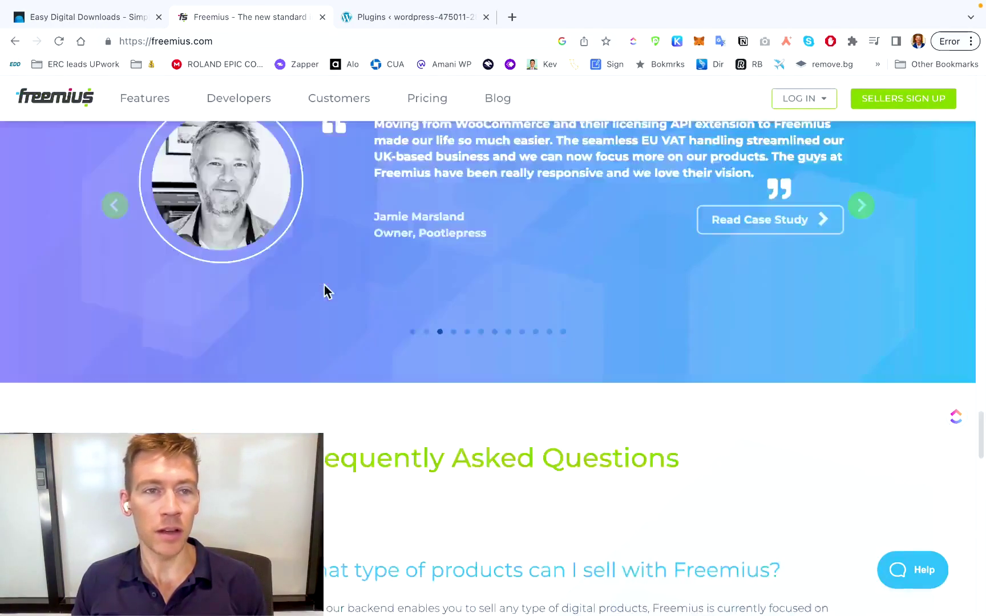
pyautogui.scroll(10, 323, 283)
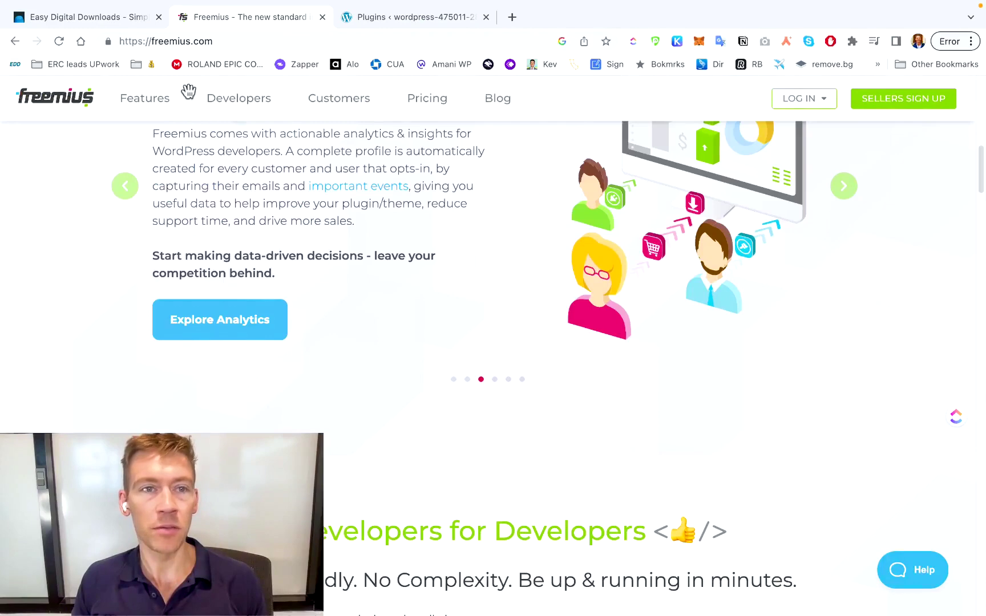
pyautogui.click(111, 17)
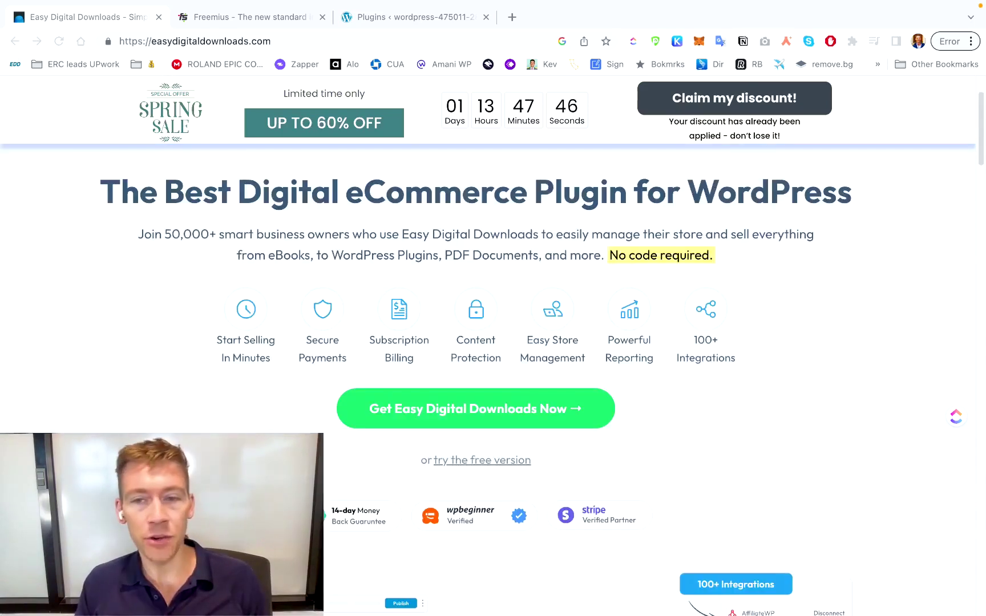
# Scroll the EDD homepage through its features, Stripe and PayPal integrations, and download and review stats
pyautogui.scroll(-2, 493, 342)
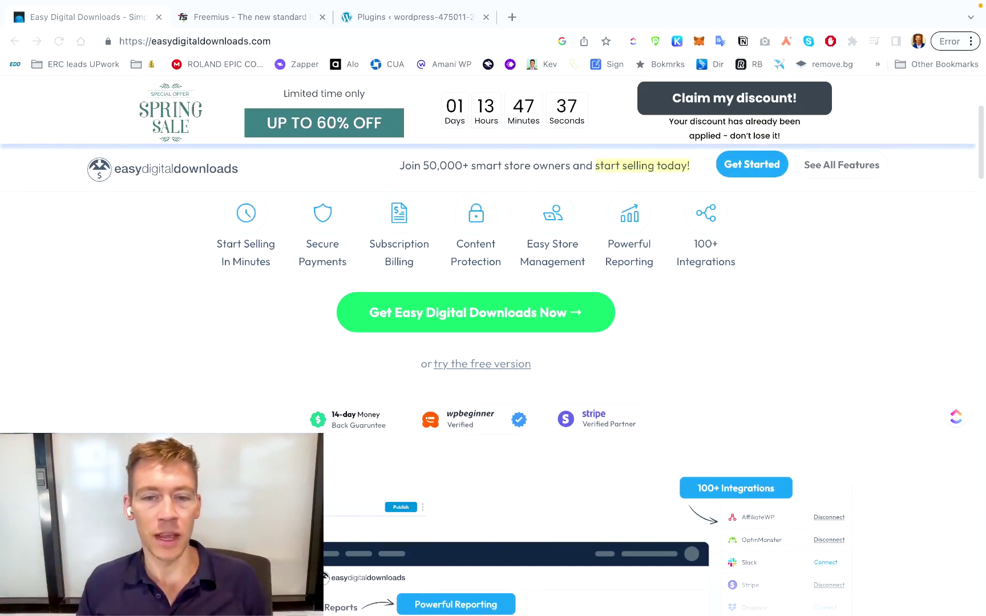
pyautogui.scroll(-2, 493, 371)
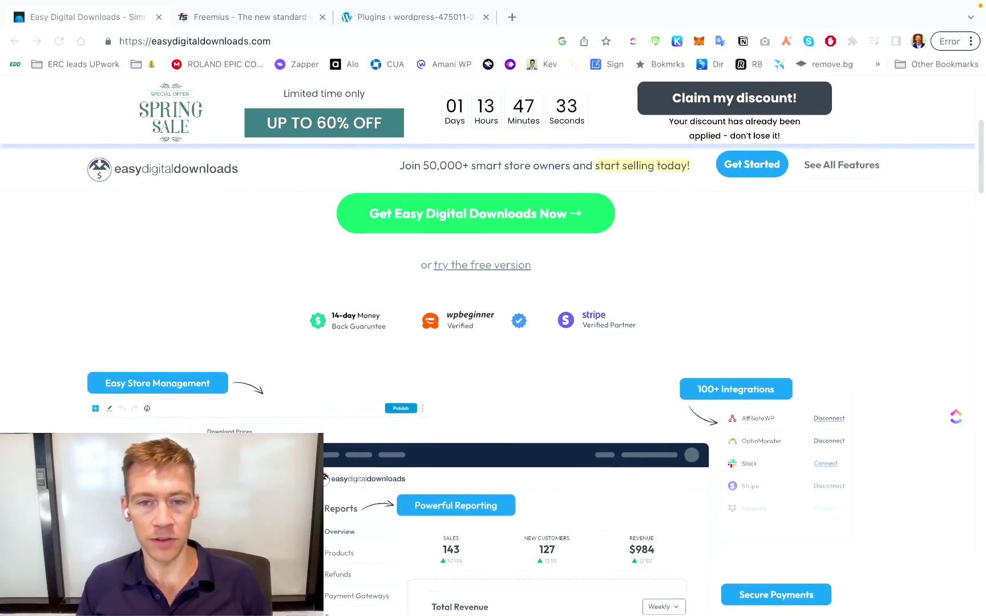
pyautogui.scroll(-2, 493, 371)
pyautogui.scroll(-5, 493, 371)
pyautogui.scroll(8, 493, 371)
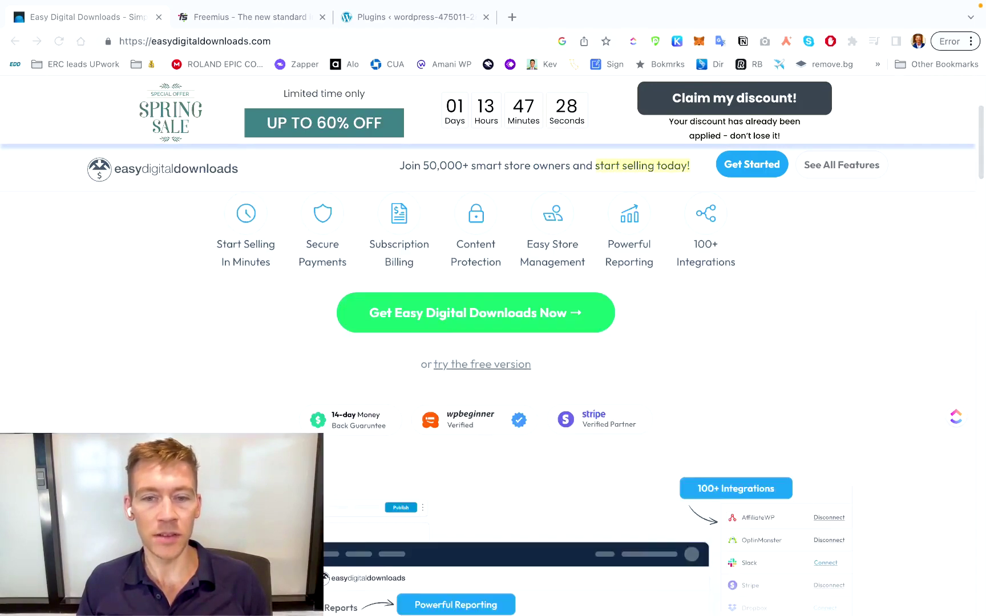
pyautogui.scroll(-10, 493, 371)
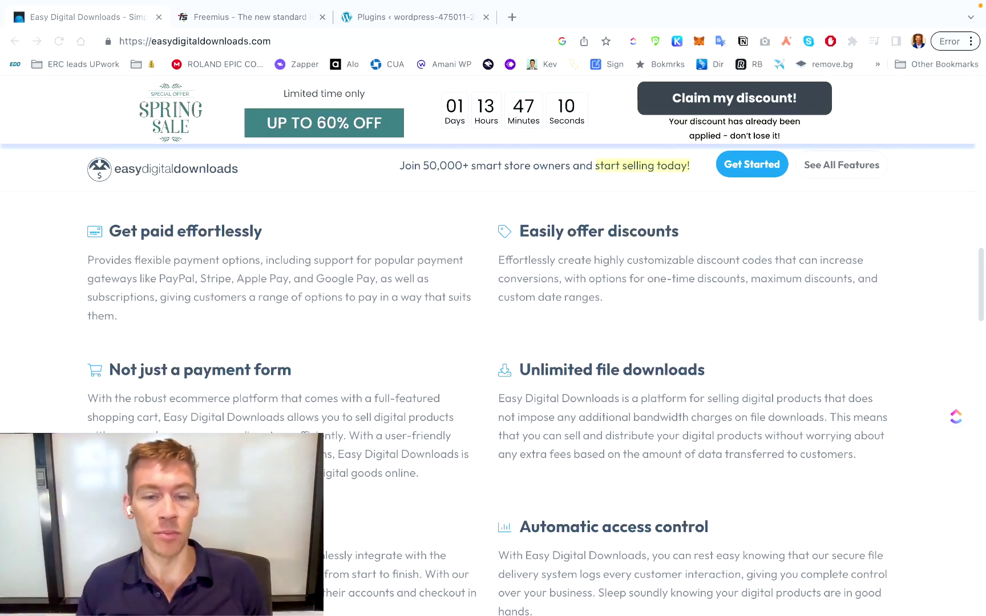
pyautogui.scroll(-3, 487, 407)
pyautogui.scroll(-3, 487, 407)
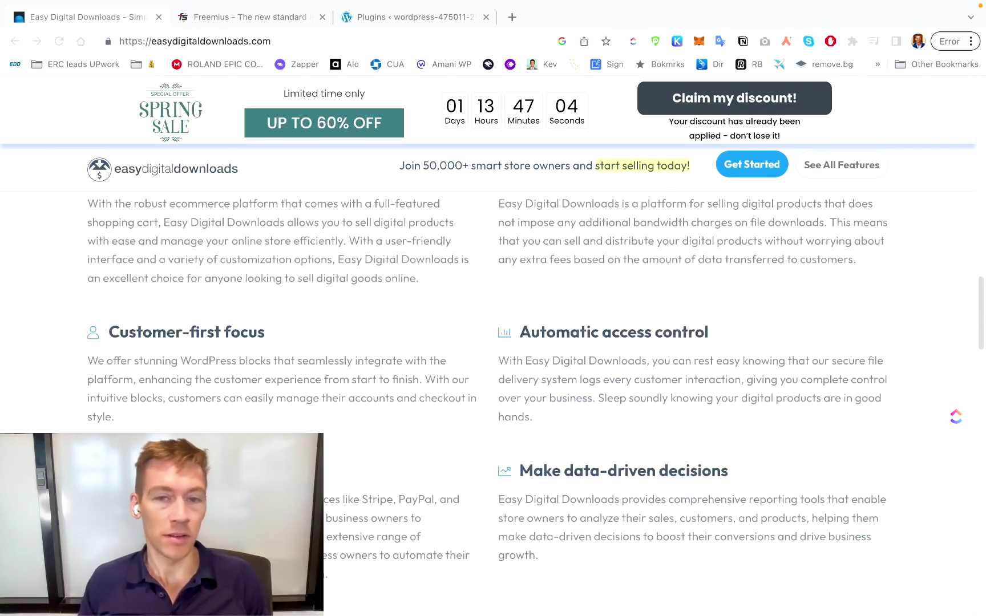
pyautogui.scroll(-2, 487, 408)
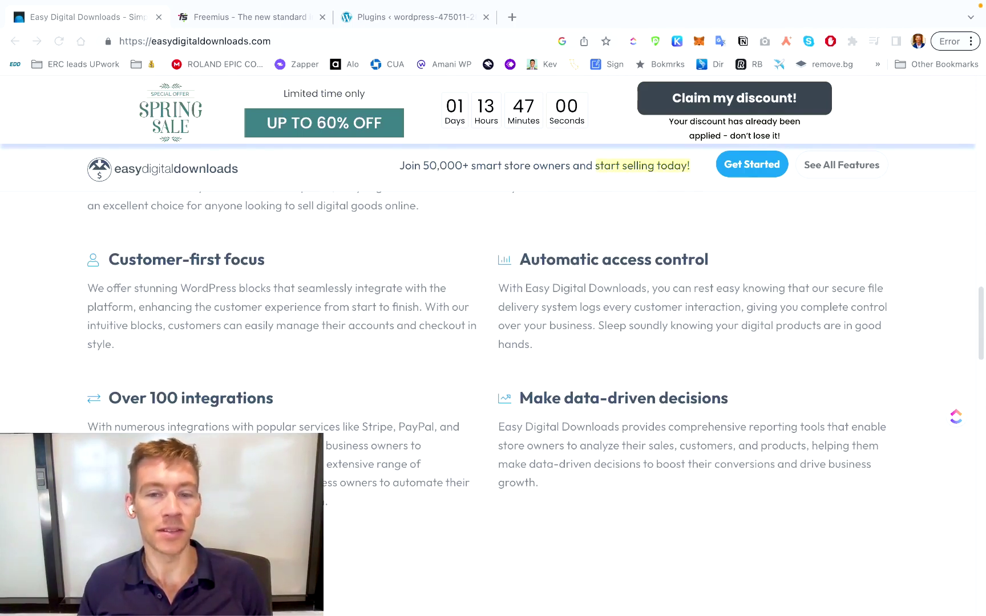
pyautogui.scroll(-5, 493, 342)
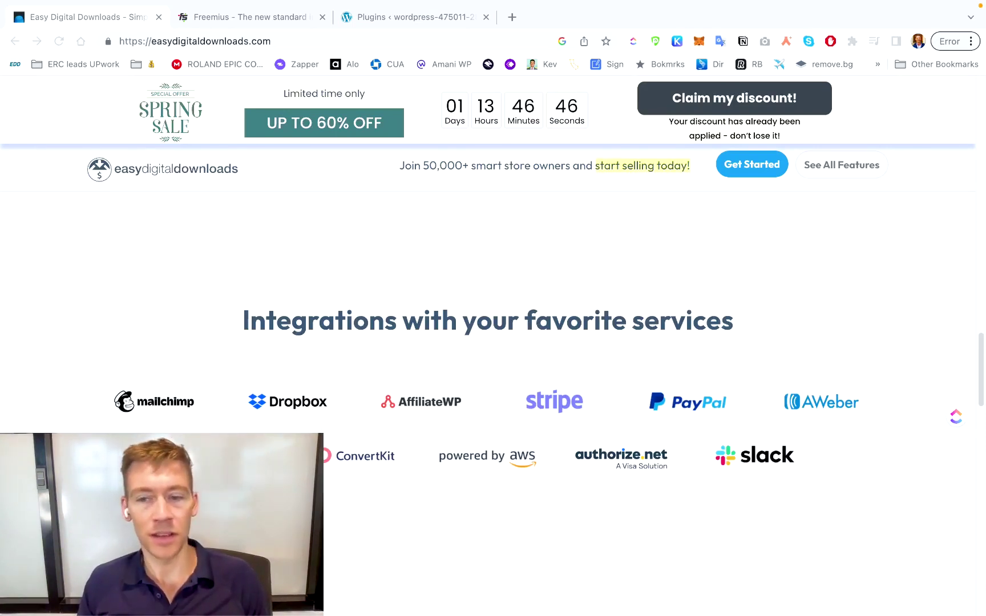
pyautogui.scroll(-10, 493, 399)
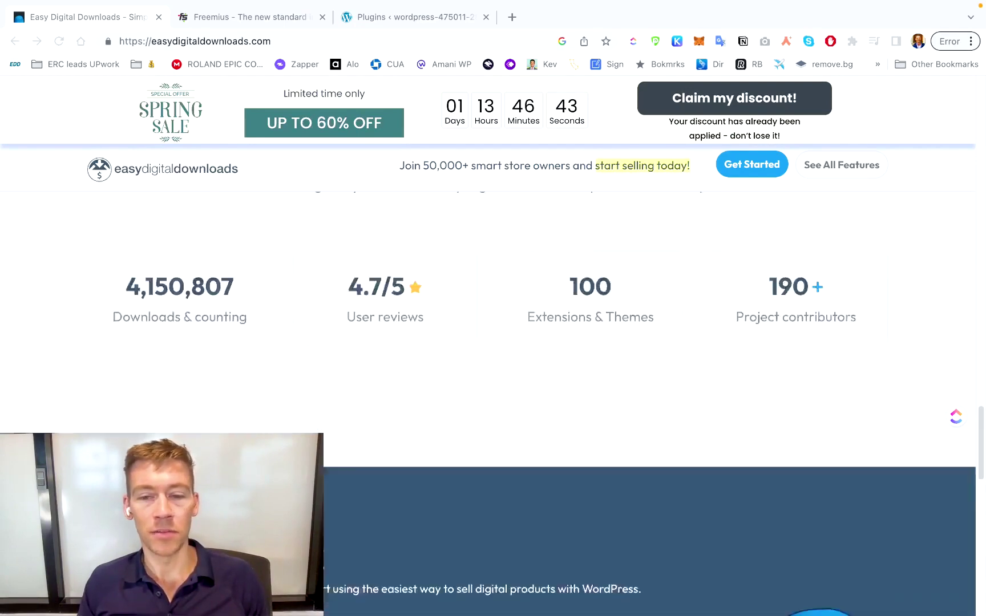
pyautogui.scroll(2, 493, 343)
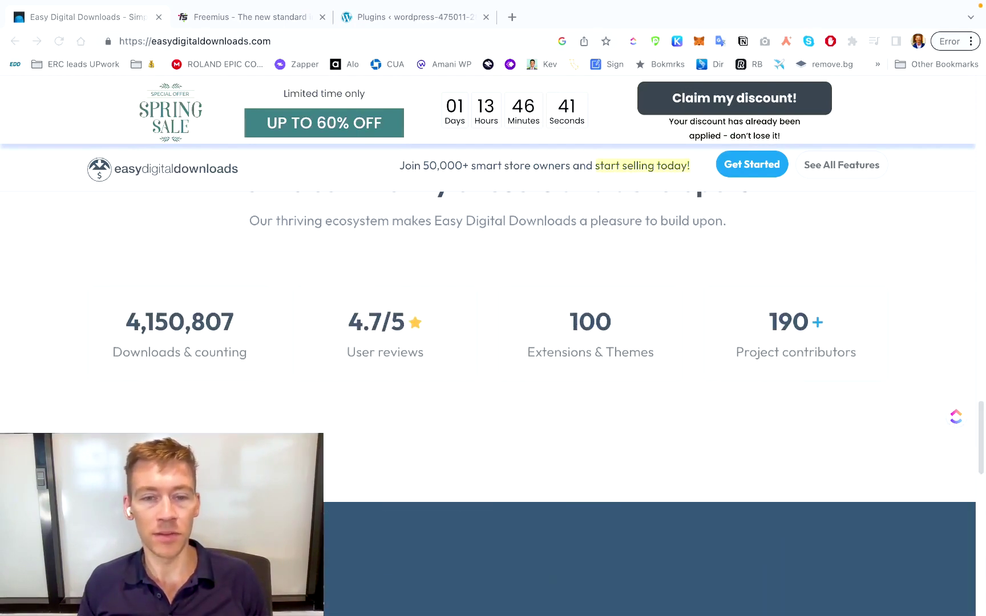
pyautogui.scroll(-5, 493, 399)
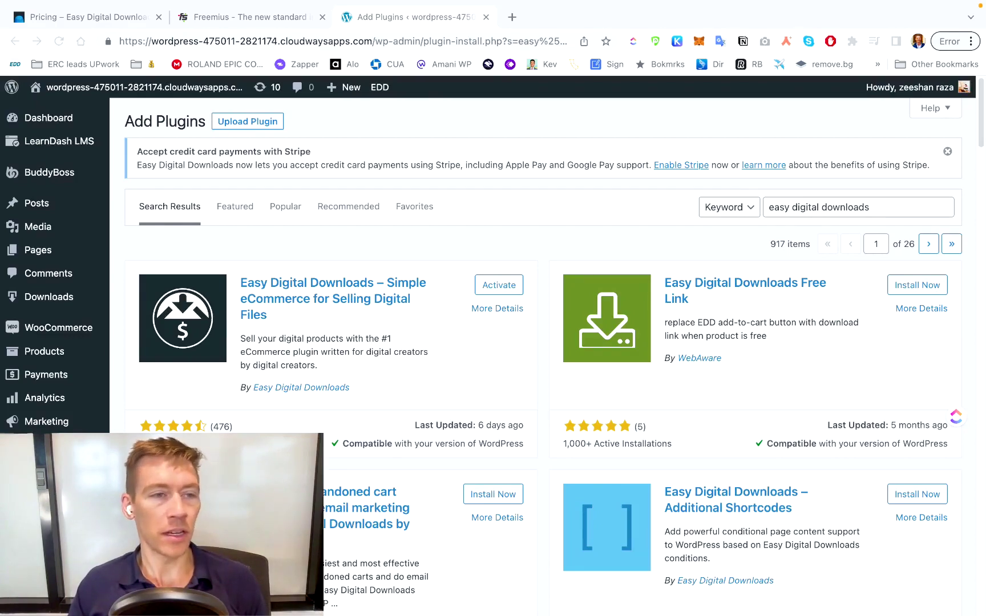
# Activate the Easy Digital Downloads – Simple eCommerce plugin from the Add Plugins search results
pyautogui.scroll(-4, 542, 343)
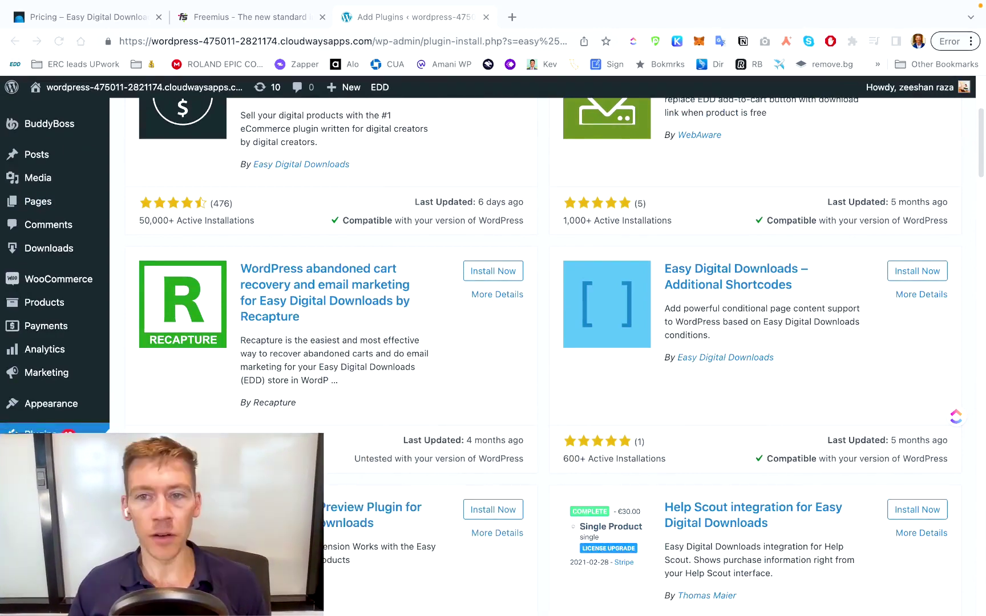
pyautogui.scroll(1, 542, 343)
pyautogui.scroll(3, 542, 342)
pyautogui.click(900, 207)
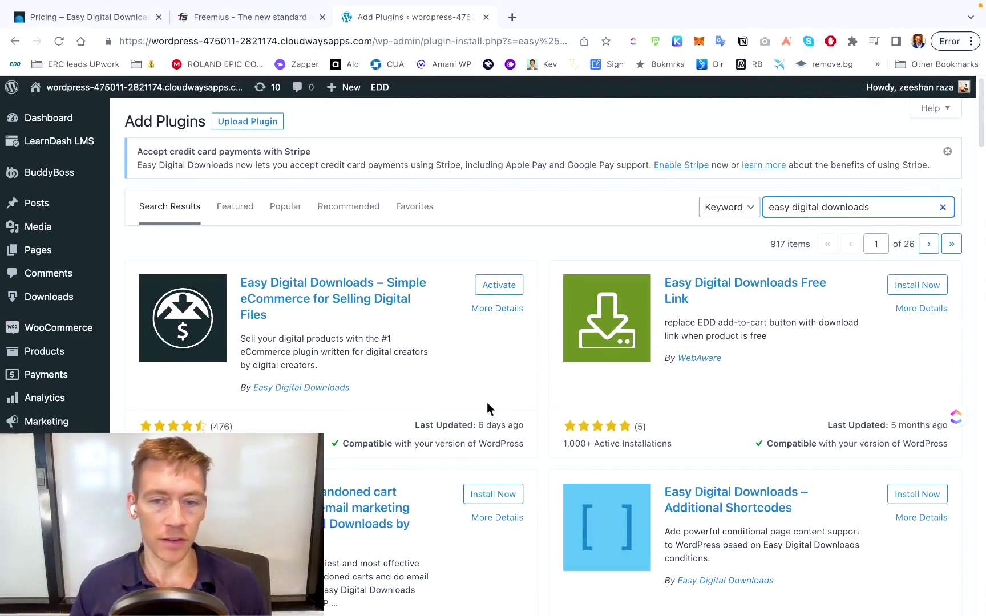
pyautogui.click(486, 292)
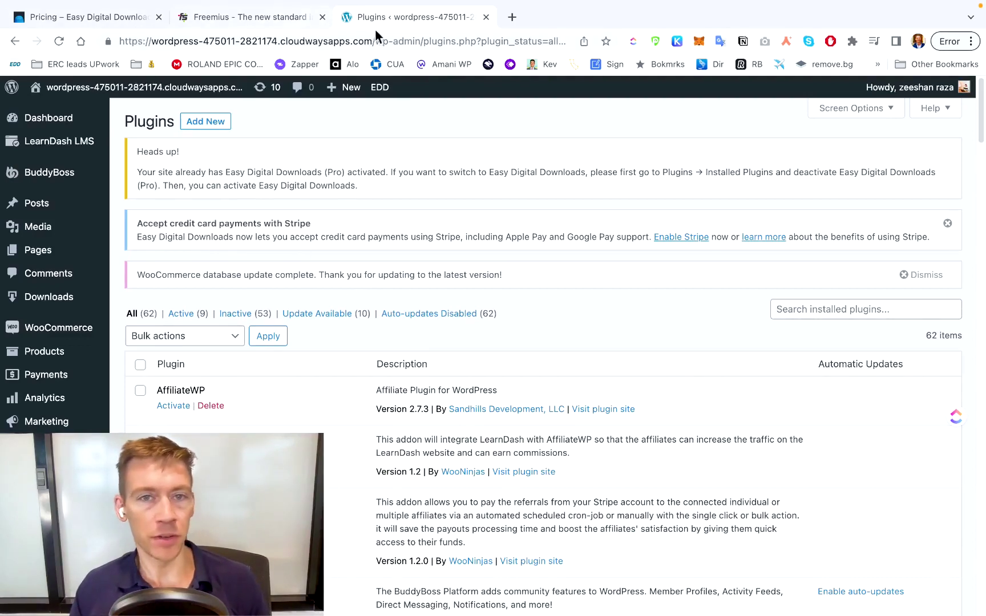
# Review the Easy Digital Downloads rows in the Plugins list, then open the Downloads settings page
pyautogui.scroll(-7, 364, 247)
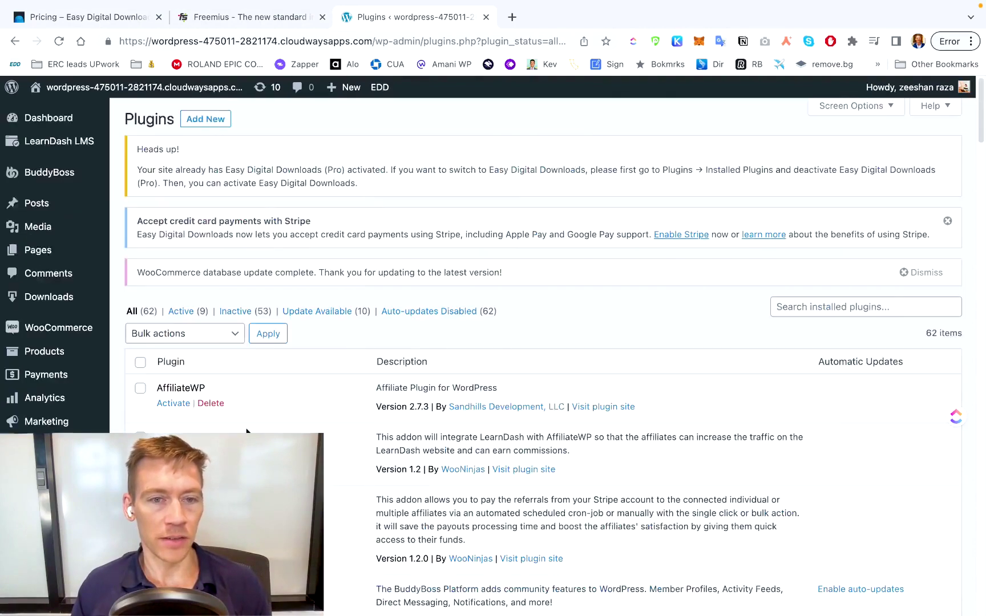
pyautogui.scroll(-10, 308, 260)
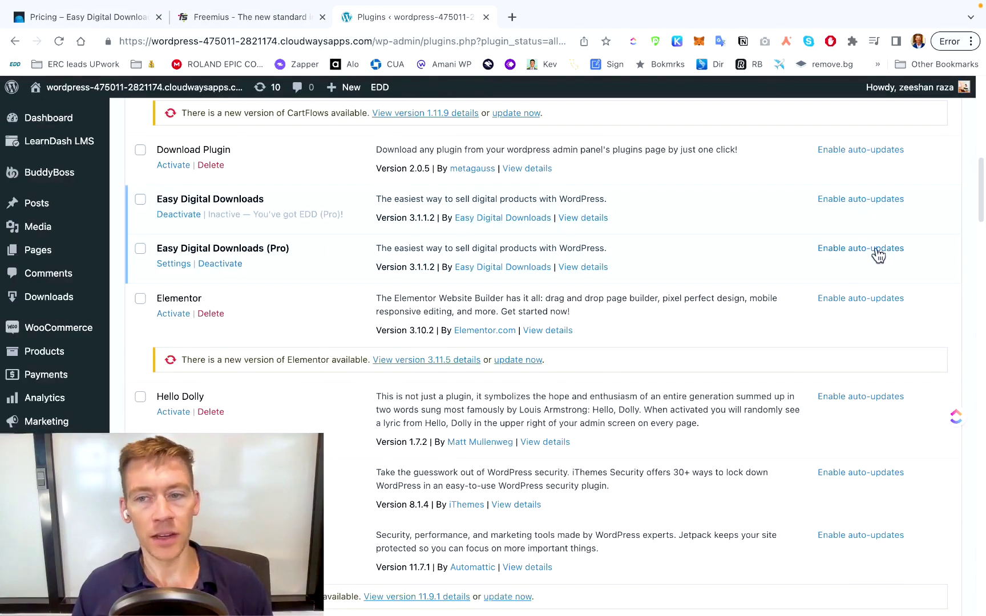
pyautogui.scroll(10, 313, 123)
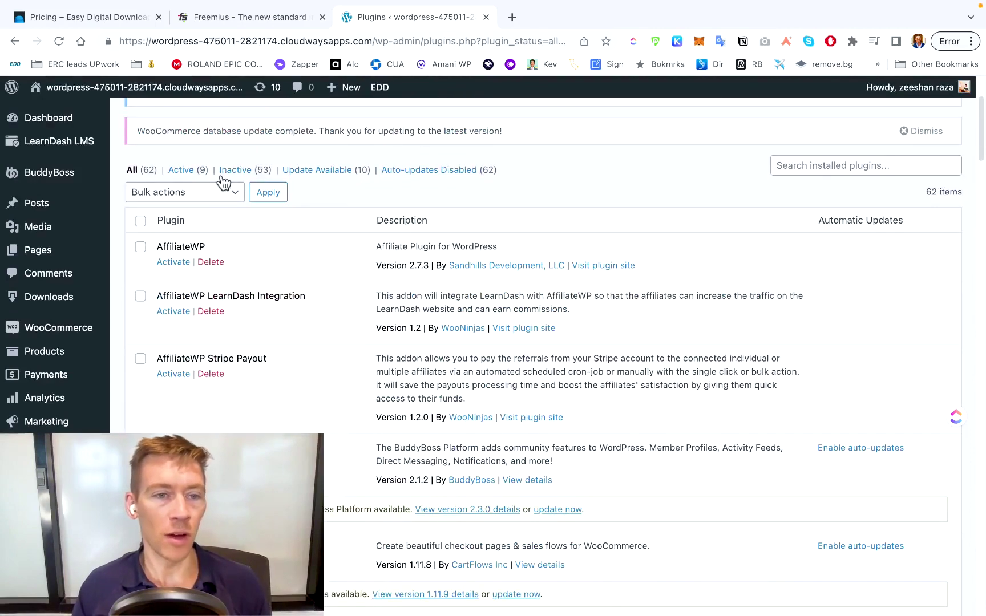
pyautogui.moveTo(38, 301)
pyautogui.click(37, 305)
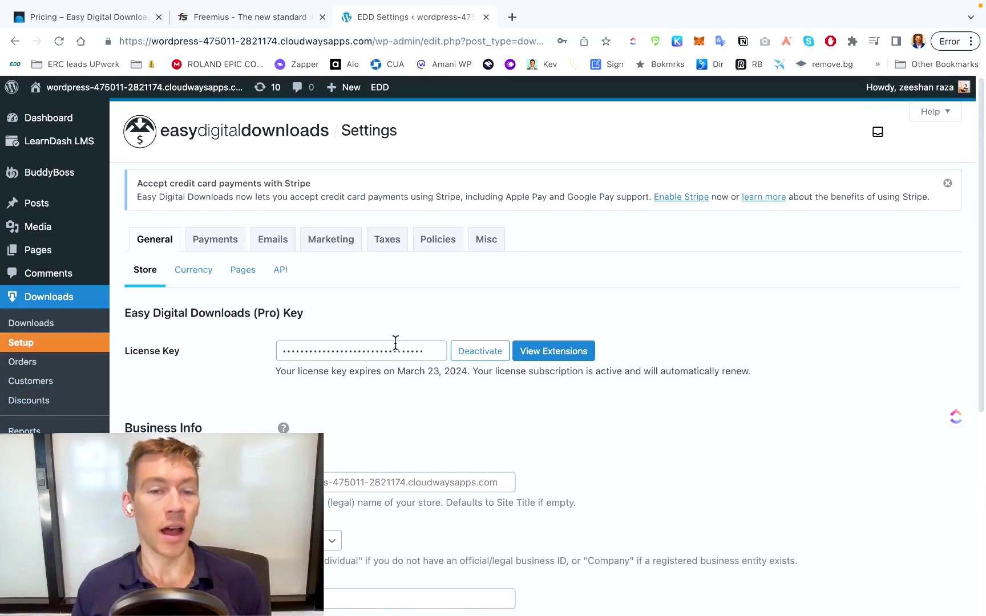
# Check the Pro license key, glance at the pricing plans, and look over the Business Info settings
pyautogui.click(364, 343)
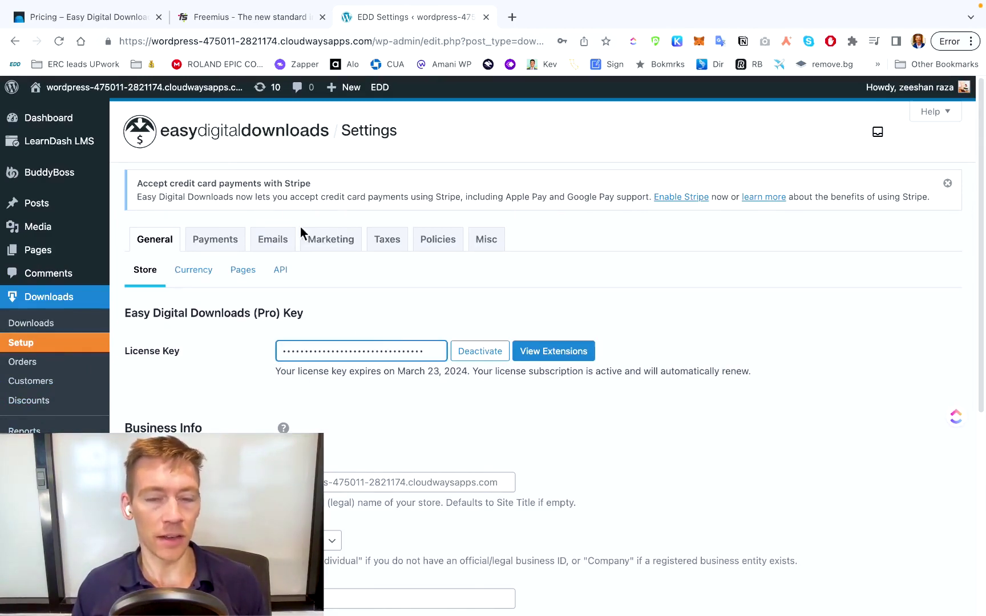
pyautogui.click(117, 18)
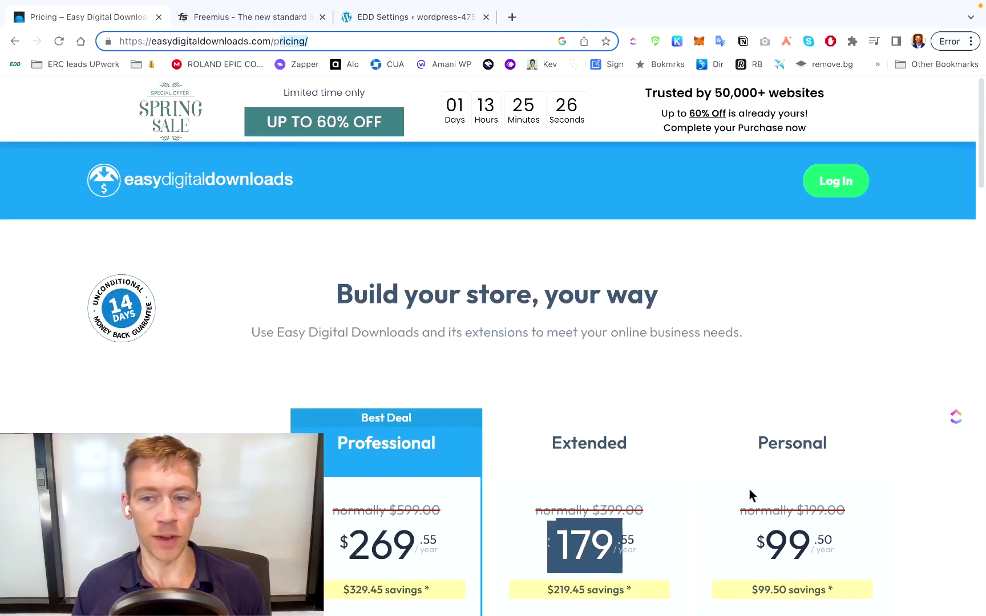
pyautogui.click(383, 19)
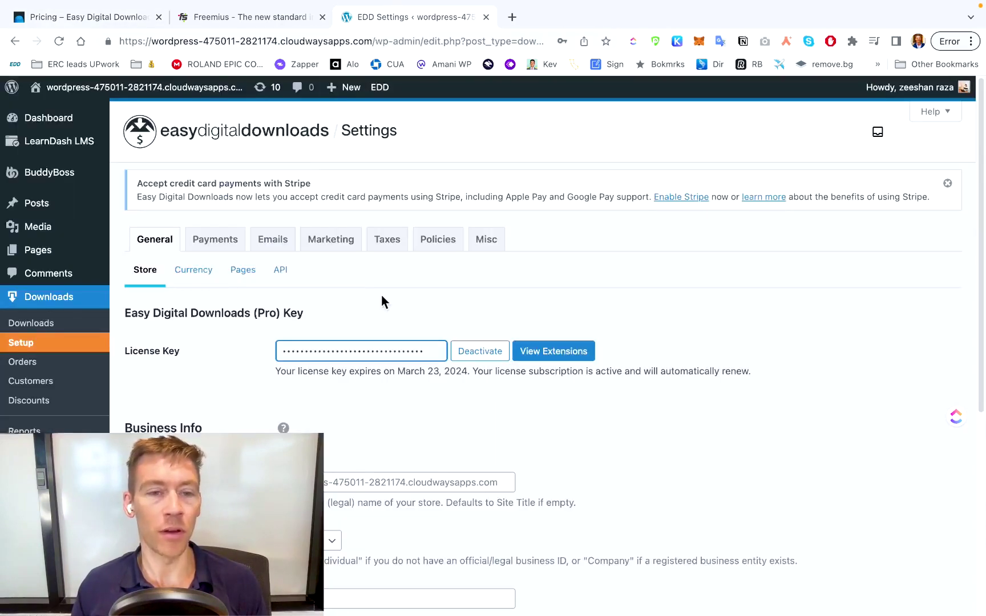
pyautogui.scroll(-2, 394, 366)
pyautogui.scroll(-5, 333, 255)
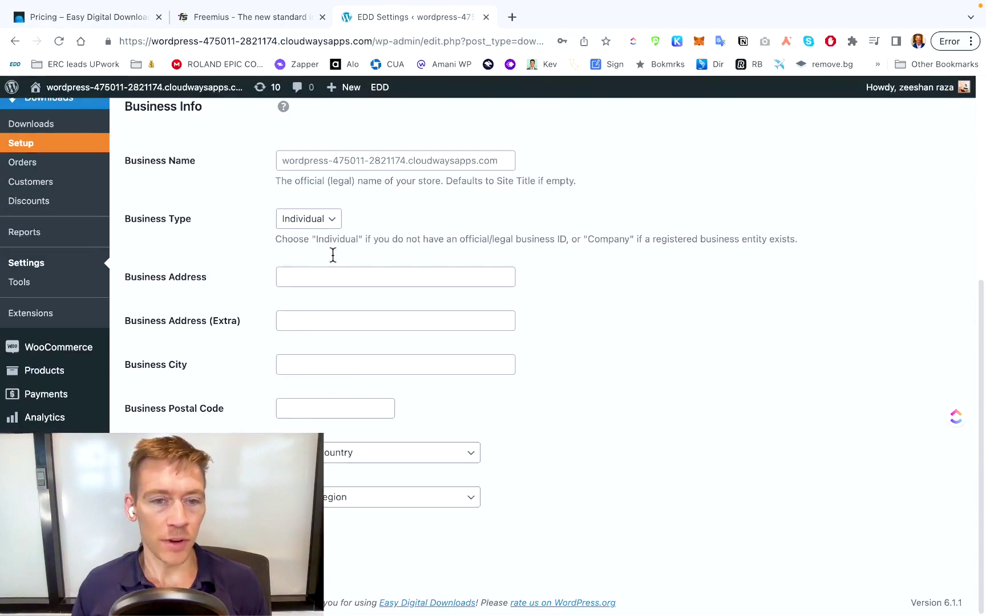
pyautogui.scroll(6, 336, 484)
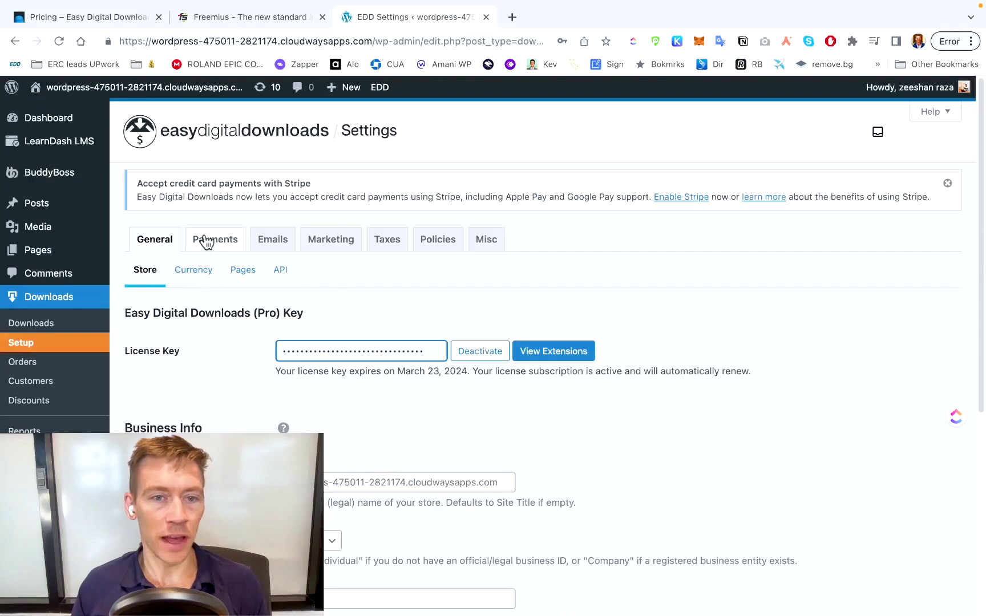
# Review the Privacy Policy settings, then go to the Easy Digital Downloads Extensions page
pyautogui.click(196, 270)
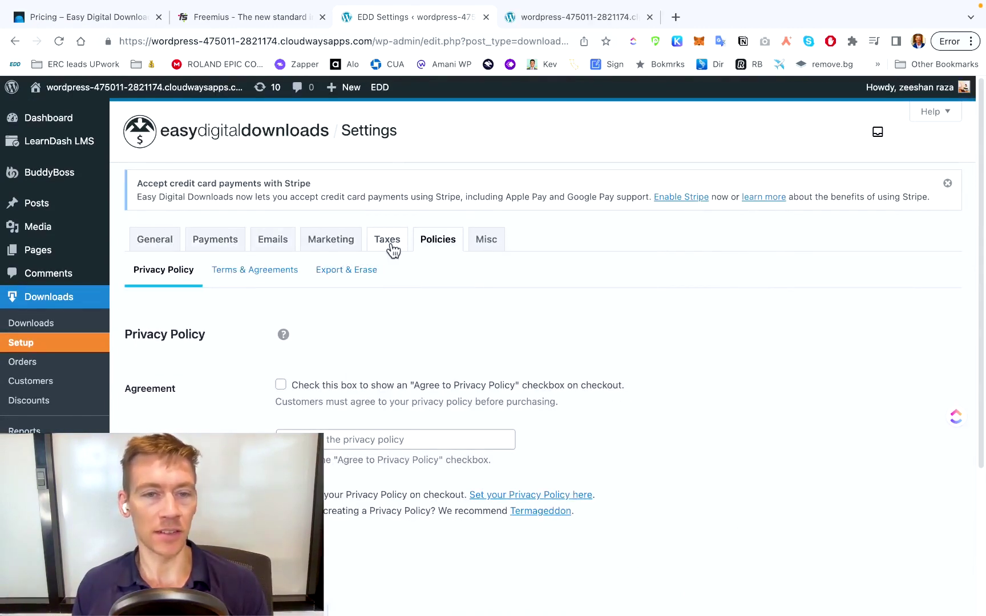
pyautogui.scroll(-5, 392, 249)
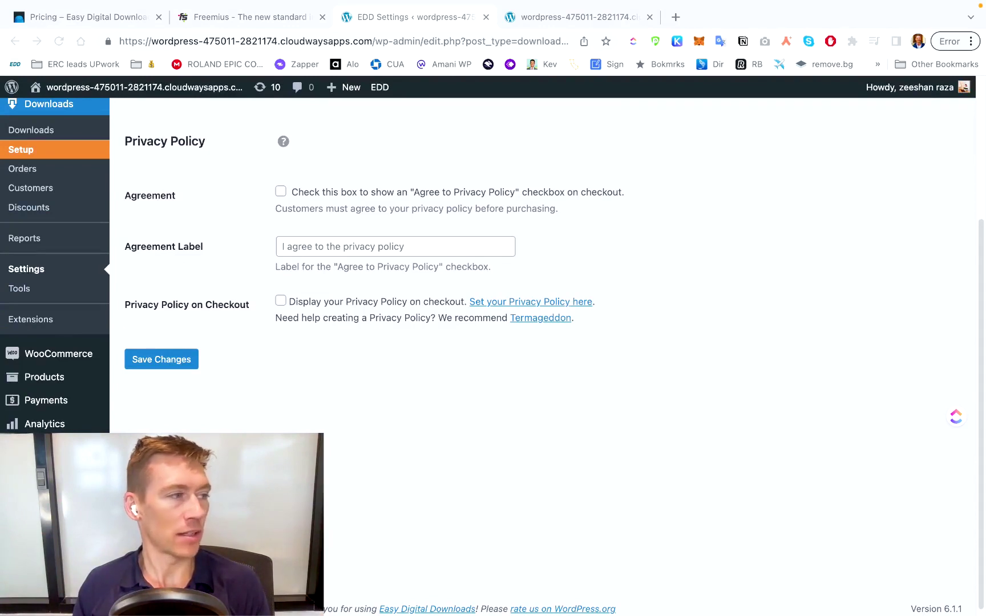
pyautogui.click(40, 324)
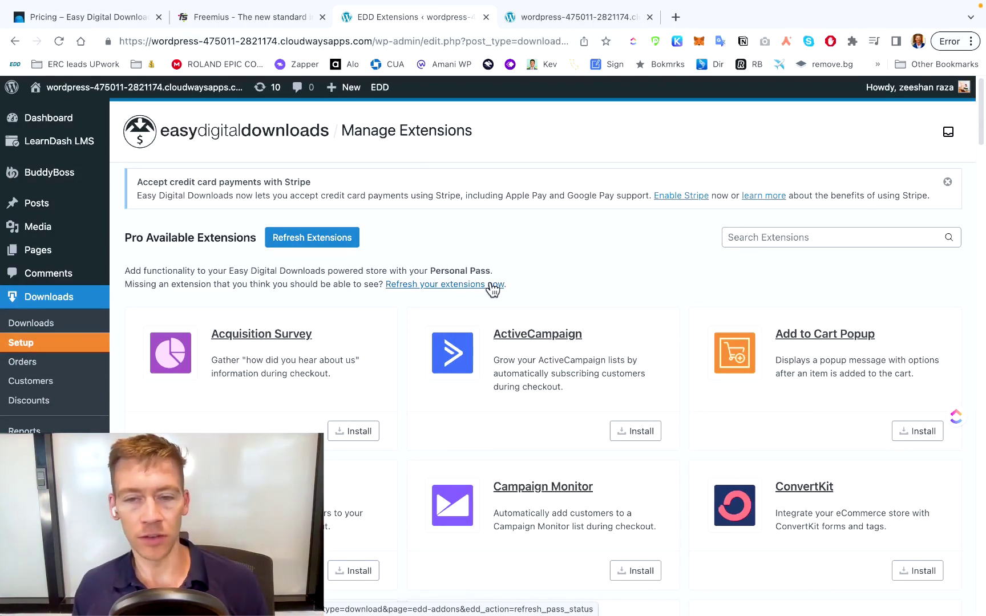
# Find the All Access extension on the Extensions page by searching 'all access', then return to the pricing page
pyautogui.scroll(-2, 446, 311)
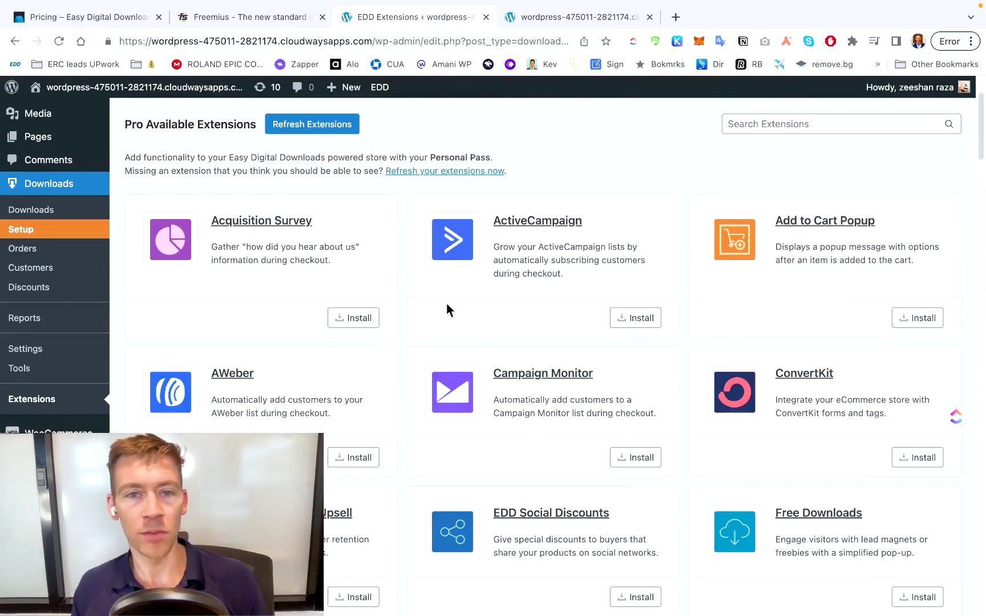
pyautogui.press('super+f')
pyautogui.write('all access')
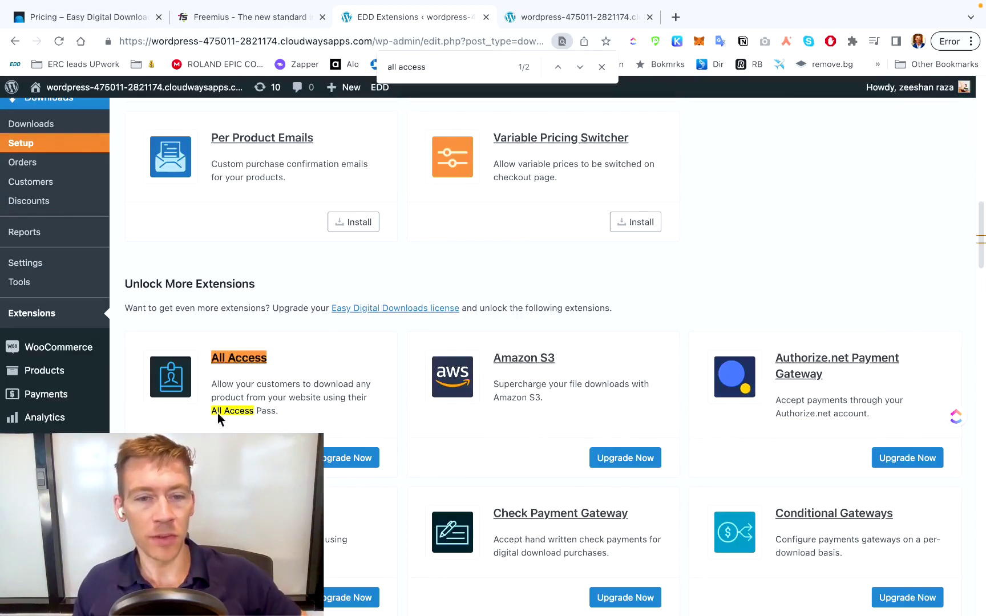
pyautogui.moveTo(227, 384); pyautogui.dragTo(323, 409)
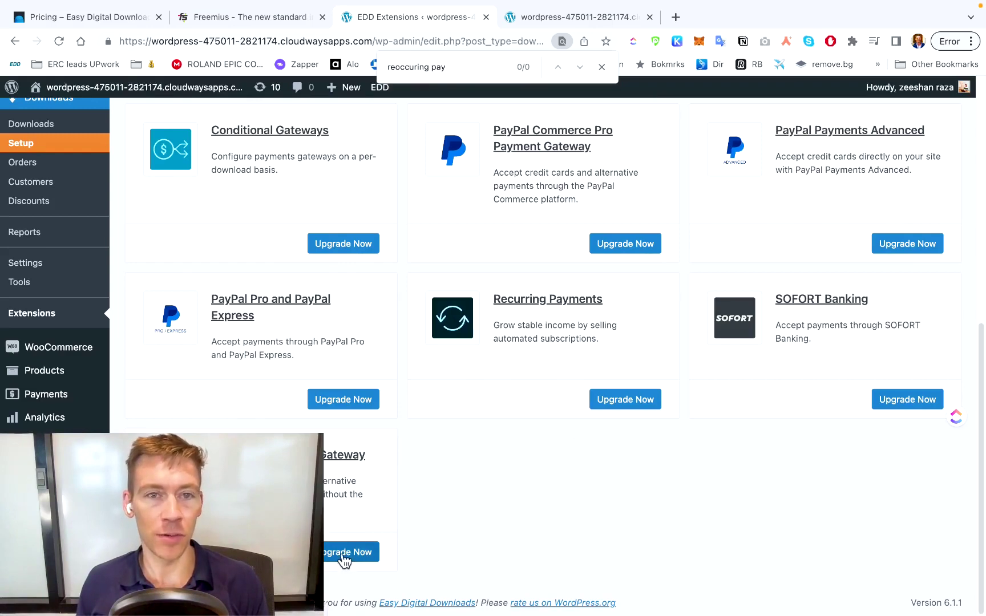
pyautogui.scroll(5, 452, 506)
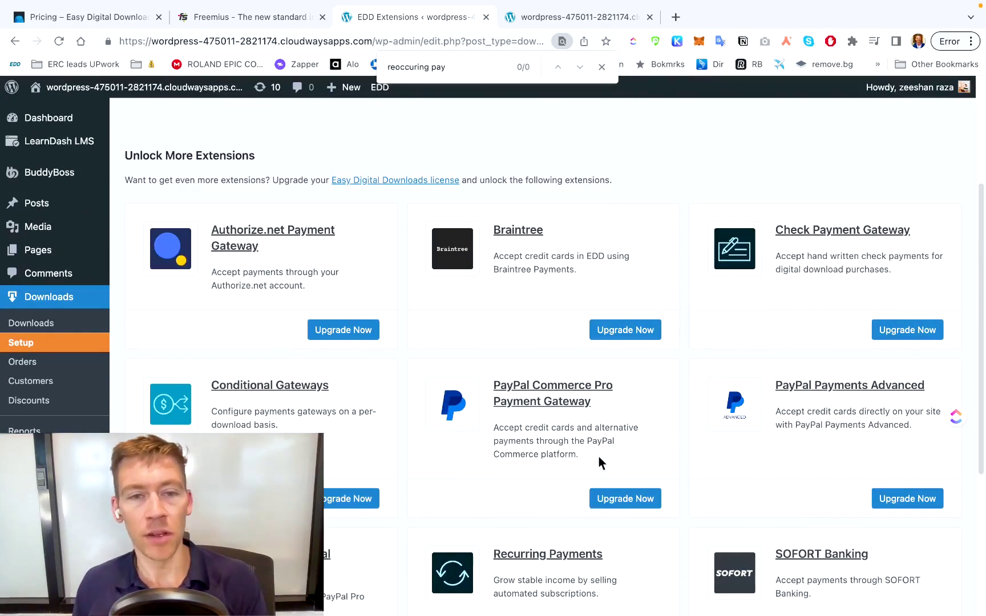
pyautogui.click(78, 16)
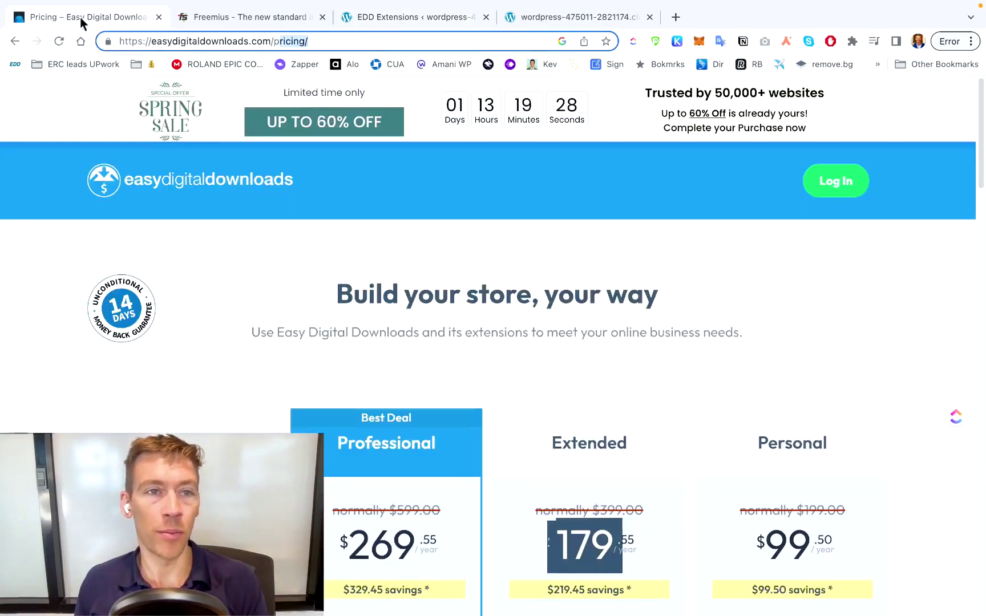
# Compare the pass feature lists on the pricing page, then return to the empty Downloads list
pyautogui.scroll(-20, 588, 385)
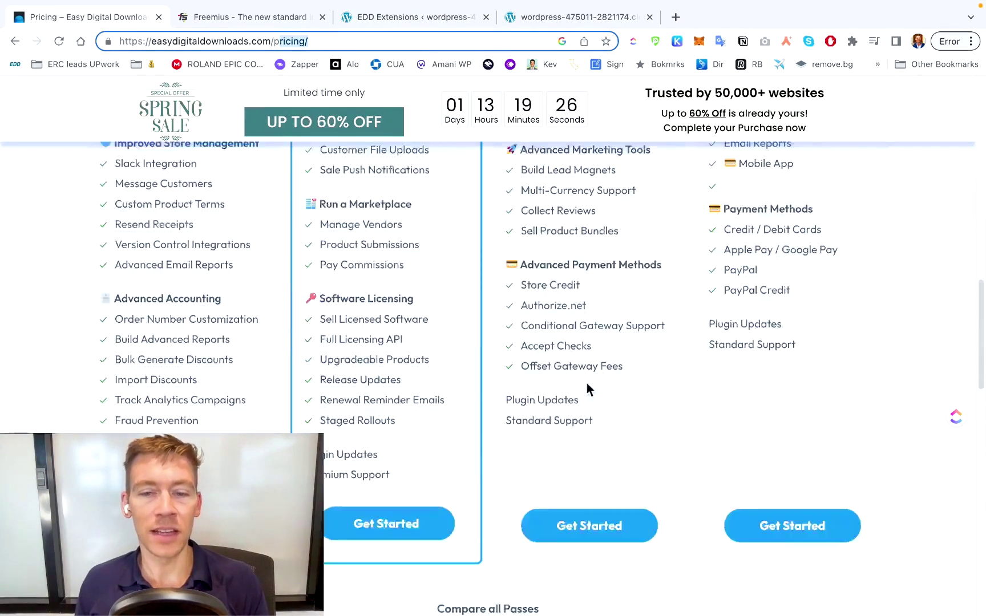
pyautogui.scroll(10, 586, 385)
pyautogui.click(428, 16)
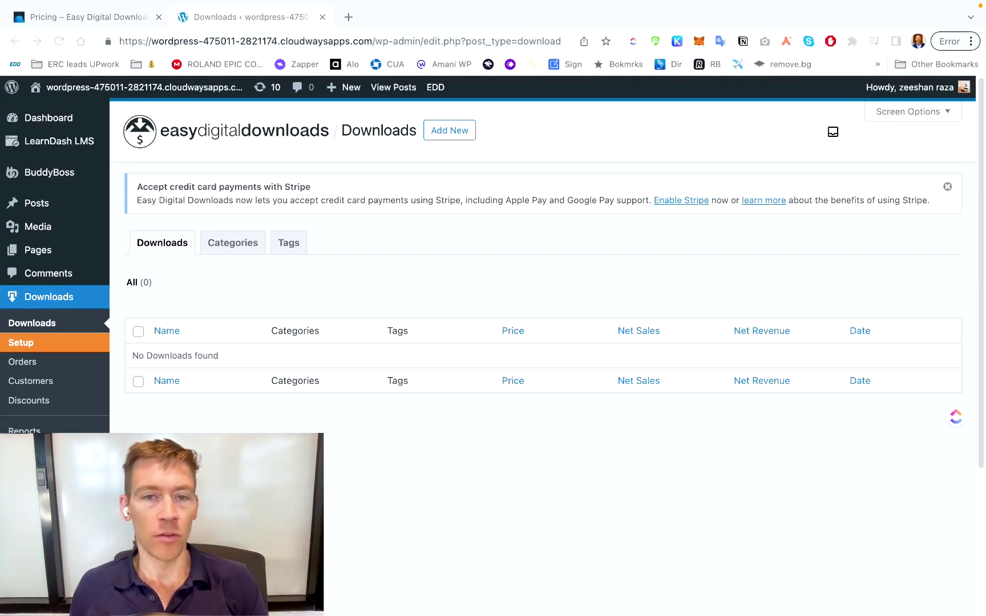
# Add a new download from the Easy Digital Downloads Downloads list
pyautogui.click(61, 321)
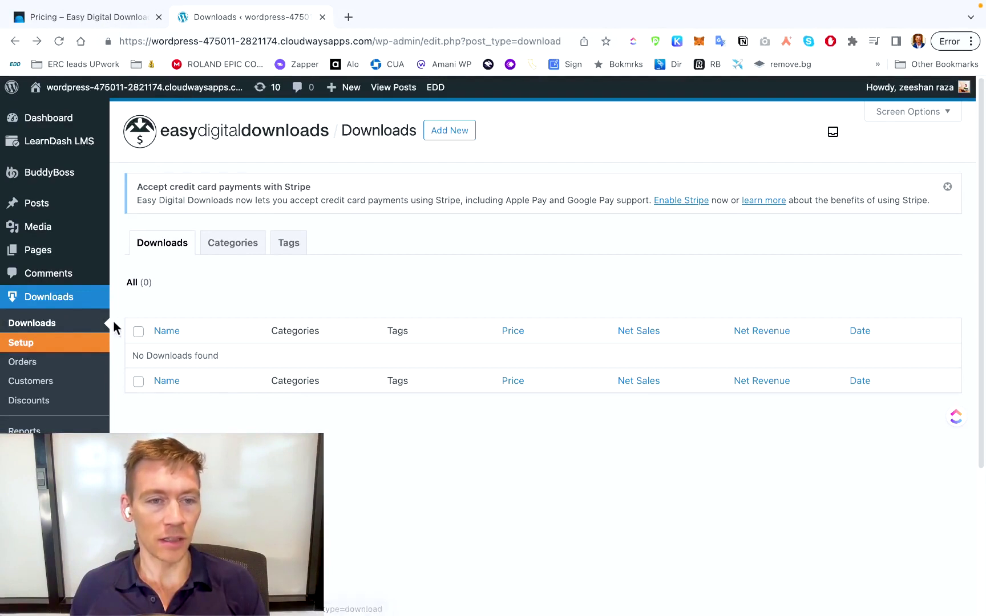
pyautogui.click(454, 131)
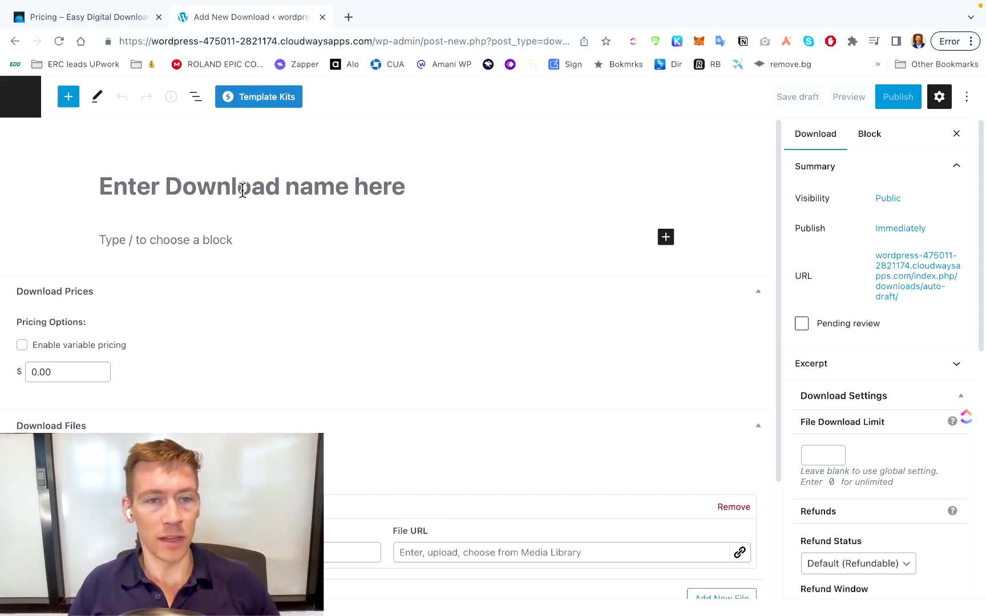
# Title the download 'Zero Spam Plugin' and set its price to $20.00
pyautogui.write('Zero Spam Plugin')
pyautogui.click(85, 371)
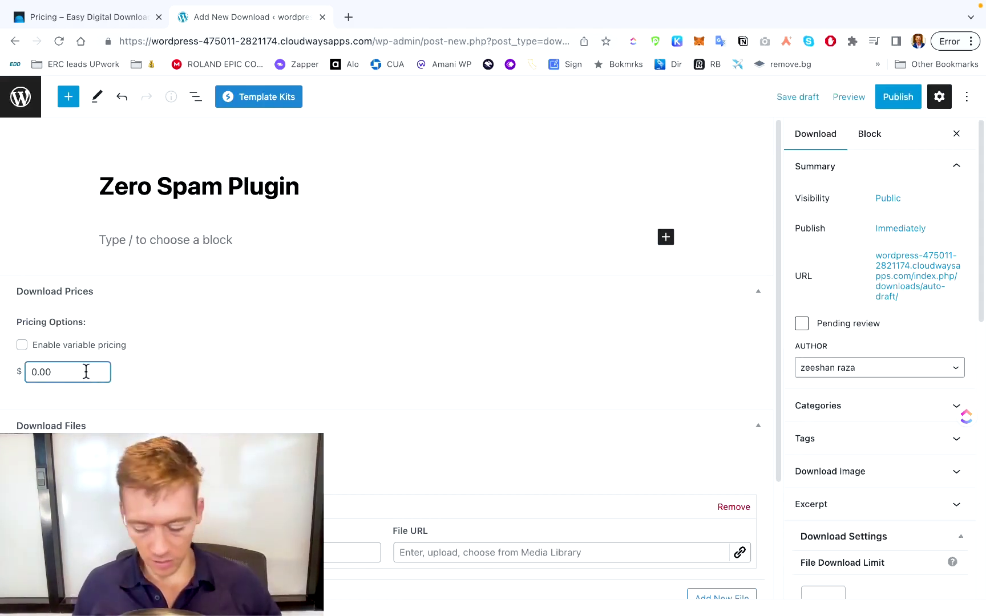
pyautogui.write('2')
pyautogui.click(119, 359)
# Attach the 1024px-No-spam.svg-300x300 image from the media library as the download's file
pyautogui.scroll(-1, 128, 363)
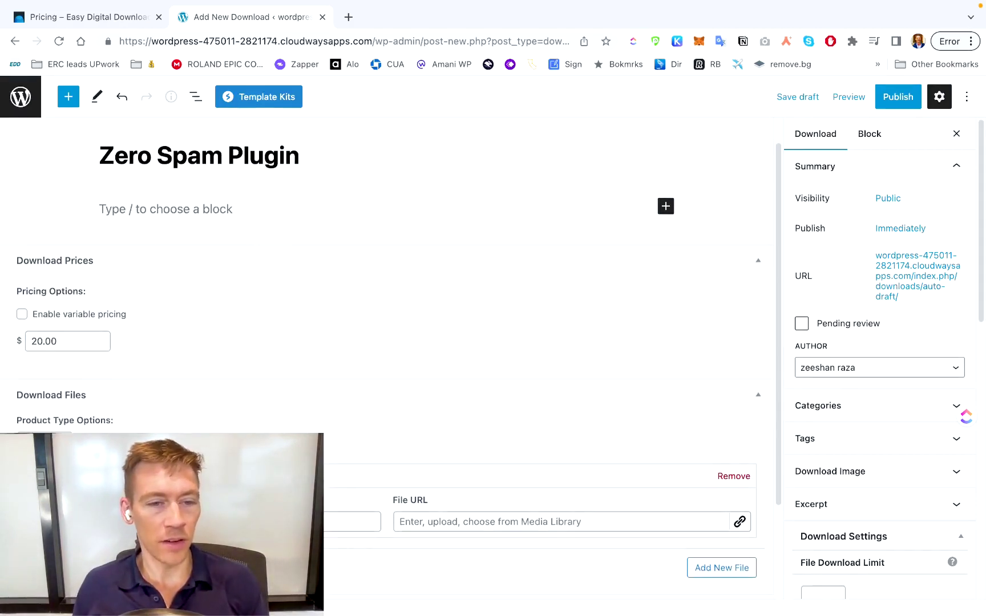
pyautogui.scroll(-3, 158, 427)
pyautogui.click(158, 430)
pyautogui.write('Zero Sam')
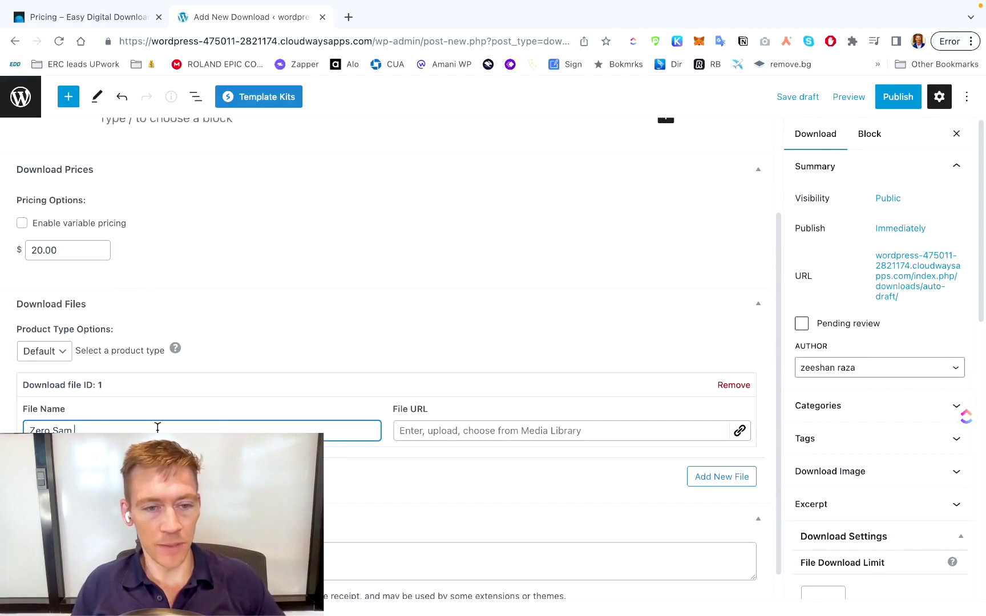
pyautogui.click(739, 430)
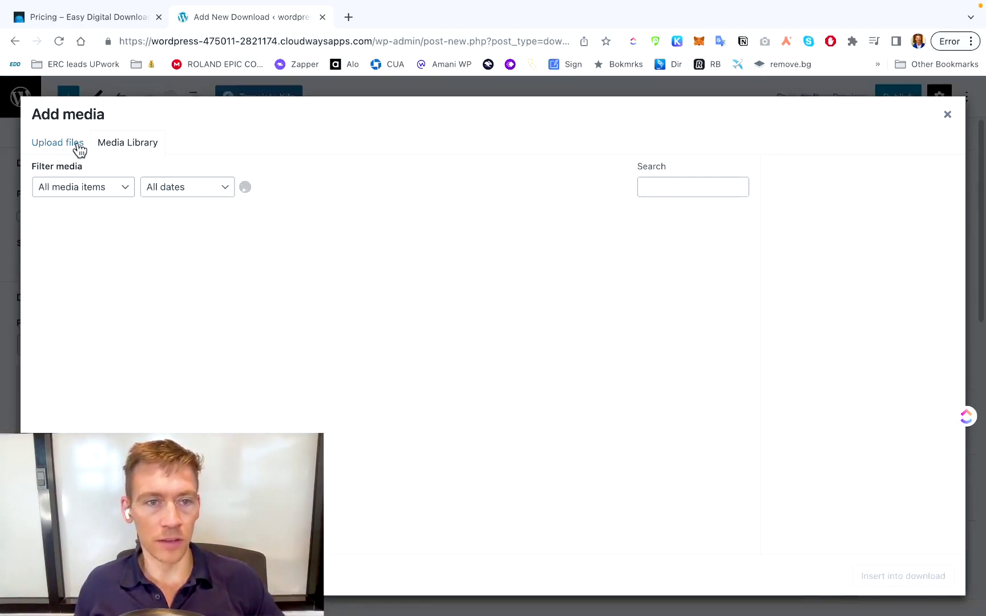
pyautogui.click(88, 262)
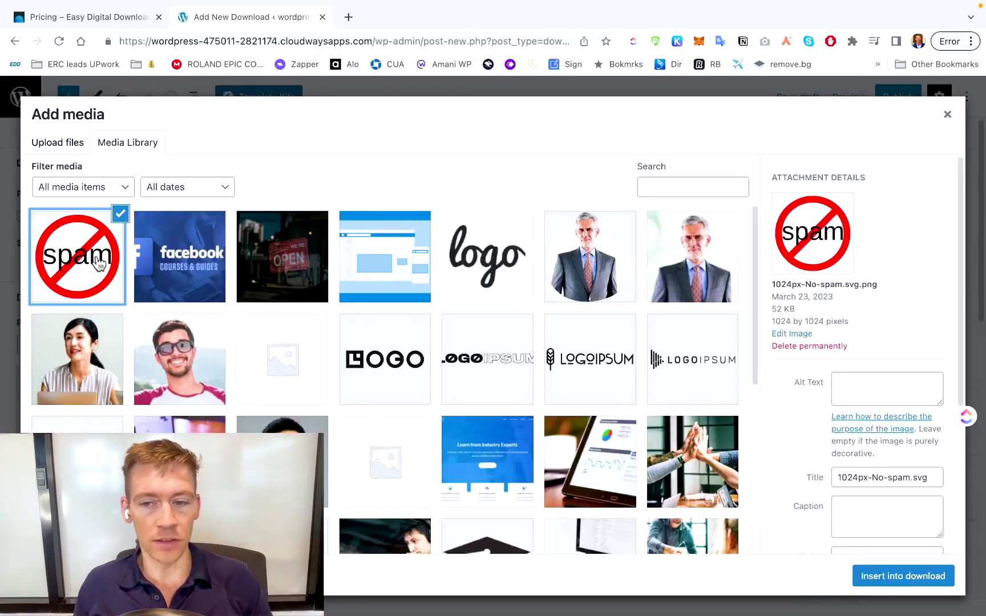
pyautogui.click(903, 576)
pyautogui.scroll(-1, 513, 431)
pyautogui.click(274, 531)
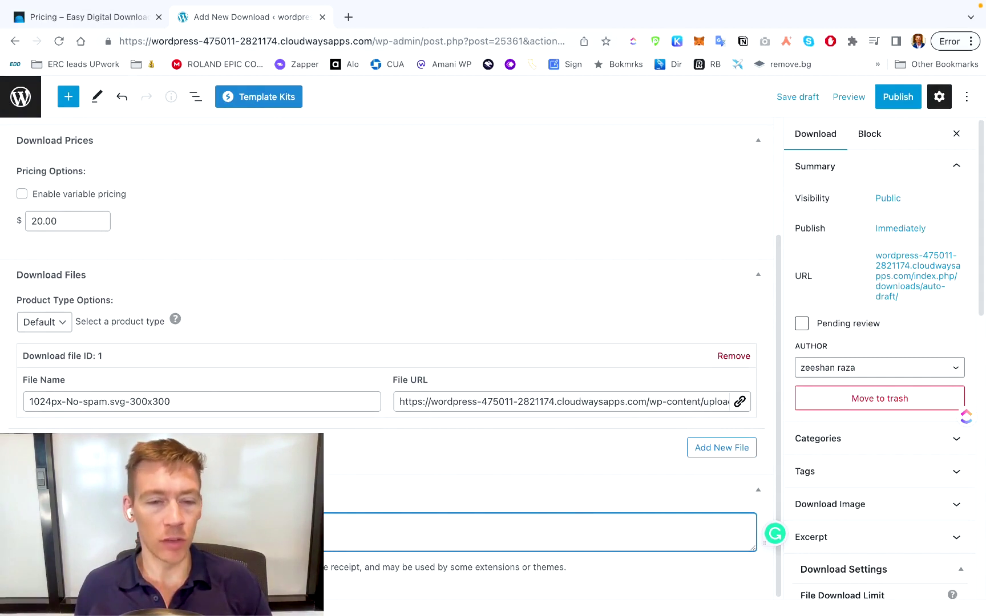
pyautogui.scroll(5, 229, 403)
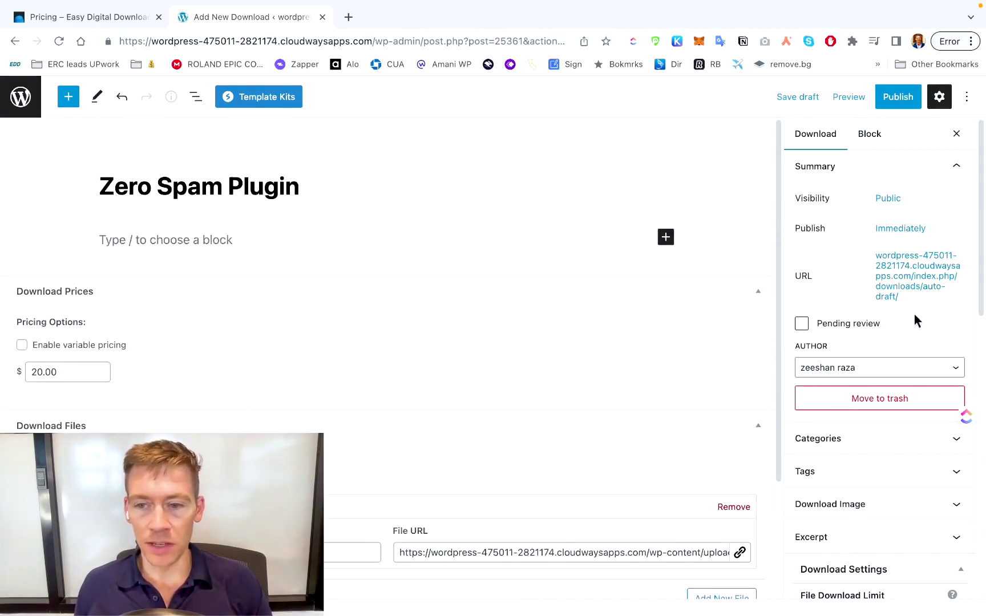
pyautogui.scroll(-5, 901, 441)
pyautogui.scroll(1, 898, 441)
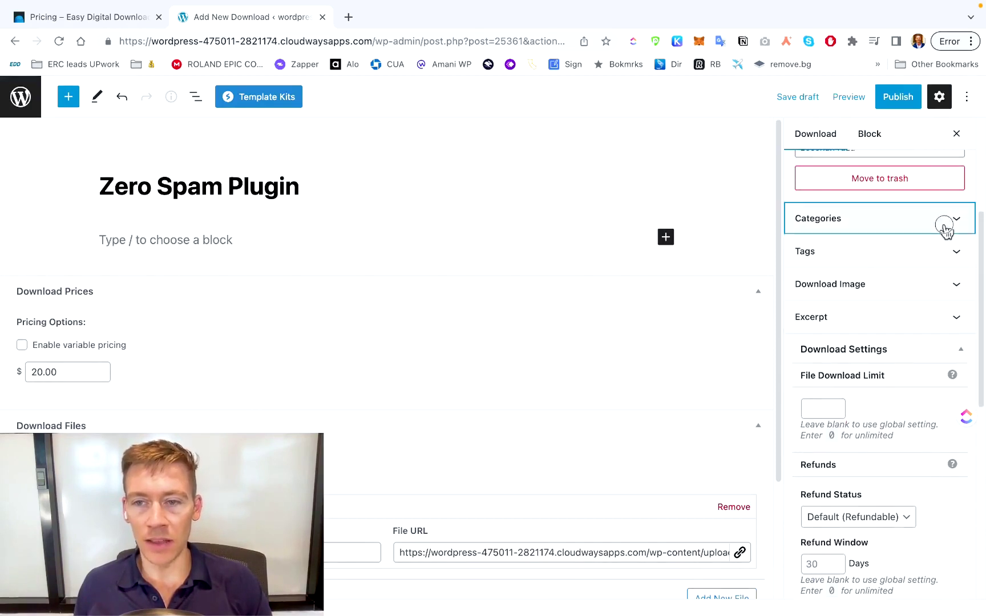
pyautogui.click(948, 229)
pyautogui.click(964, 230)
pyautogui.click(951, 253)
pyautogui.click(949, 255)
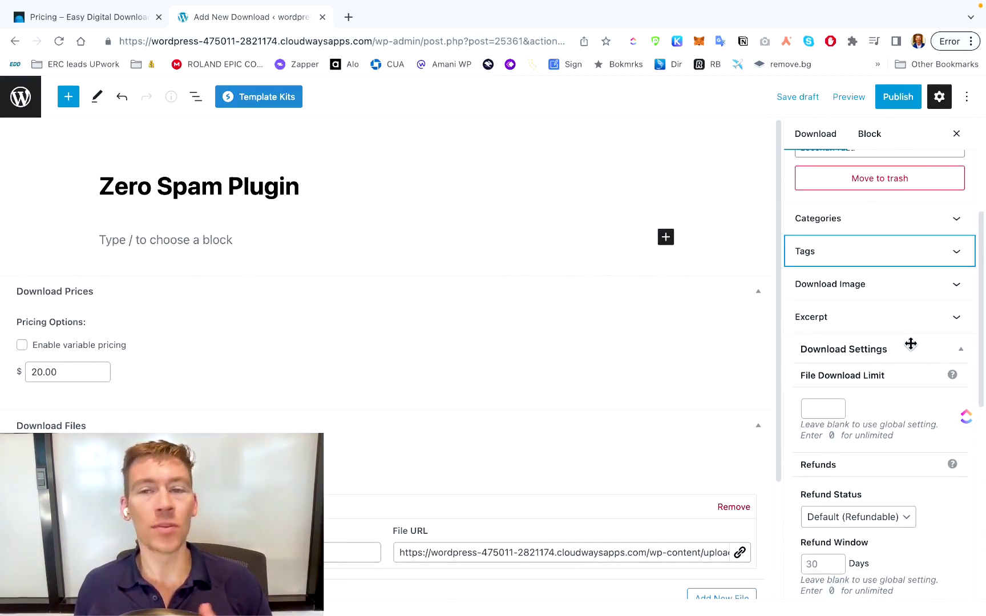
pyautogui.scroll(3, 933, 319)
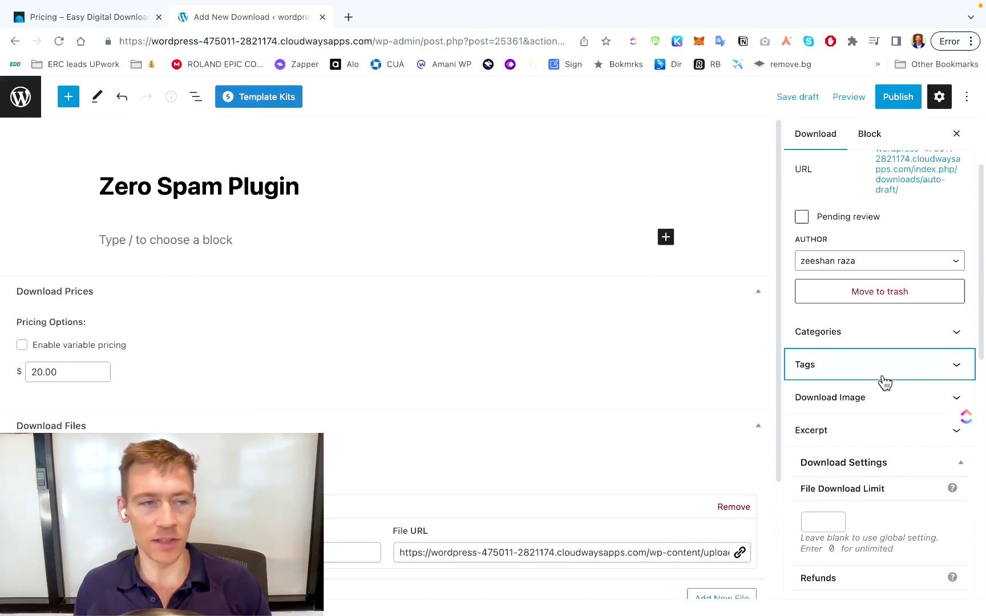
pyautogui.scroll(-5, 880, 383)
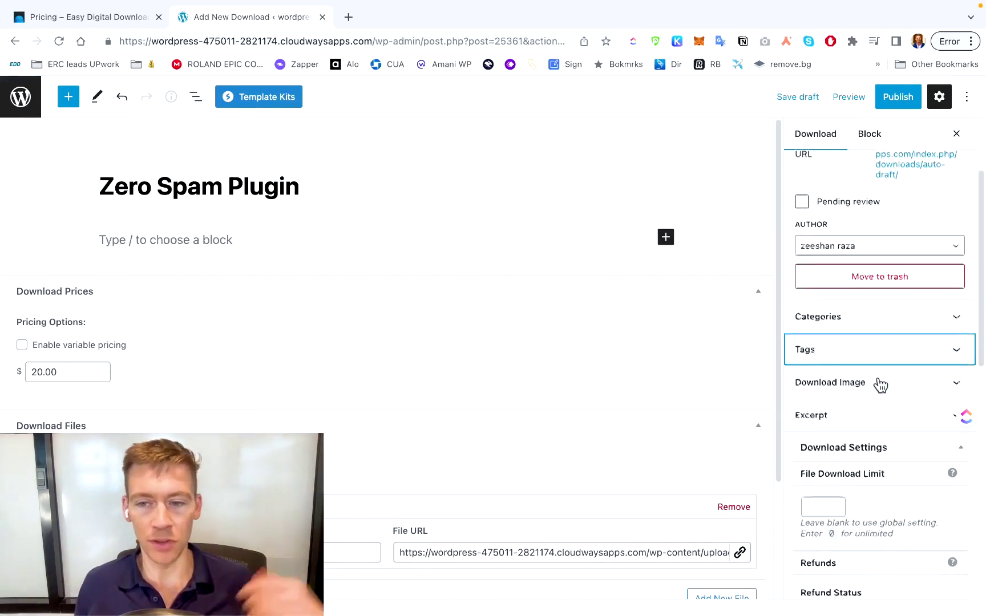
pyautogui.scroll(-5, 881, 369)
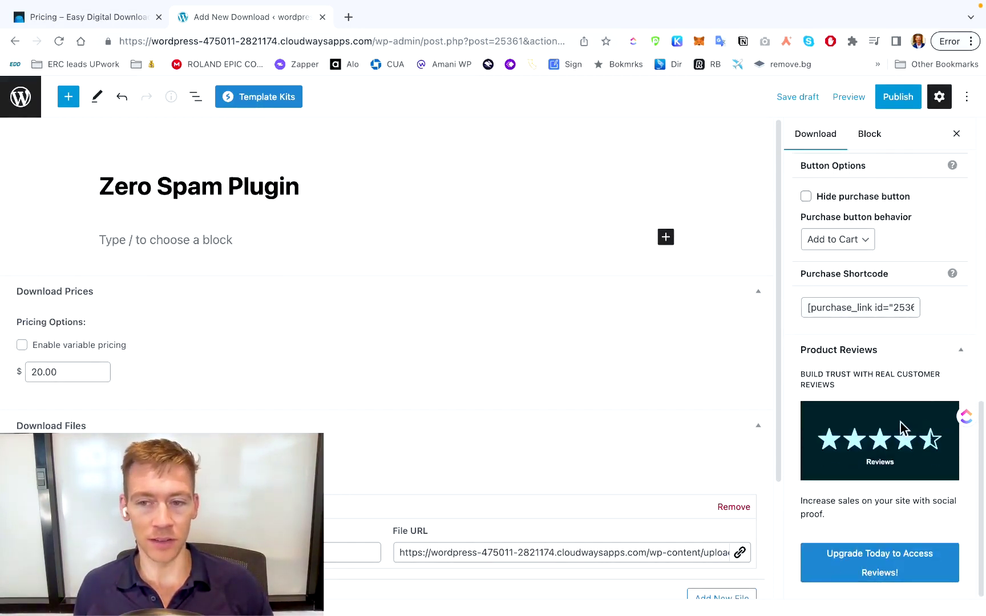
pyautogui.scroll(10, 901, 428)
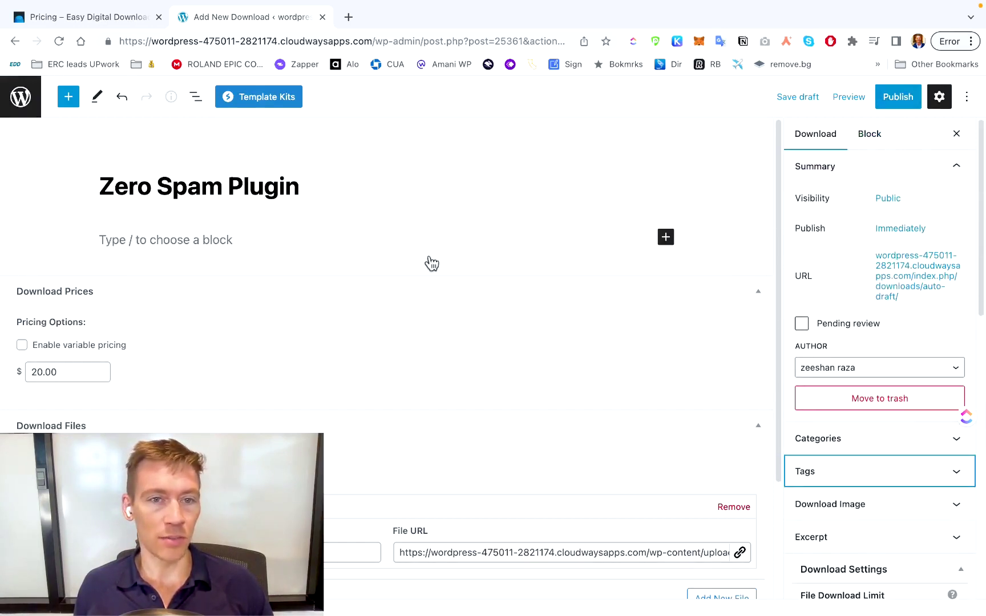
pyautogui.click(322, 203)
pyautogui.scroll(-3, 227, 303)
pyautogui.click(67, 325)
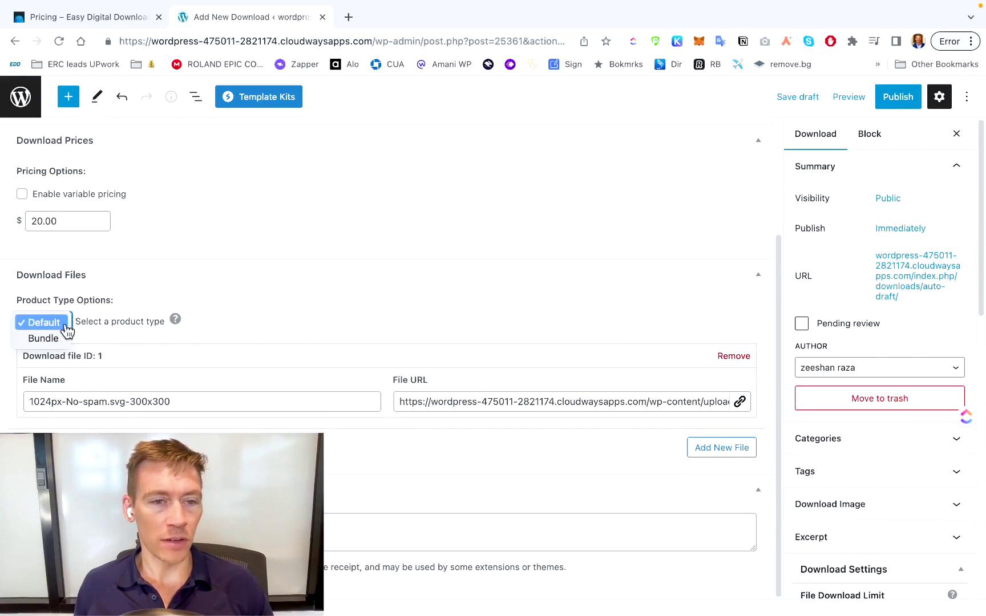
# Insert the no-spam sign image from the Media Library as a Large 1024×1024 image block under the title
pyautogui.click(108, 311)
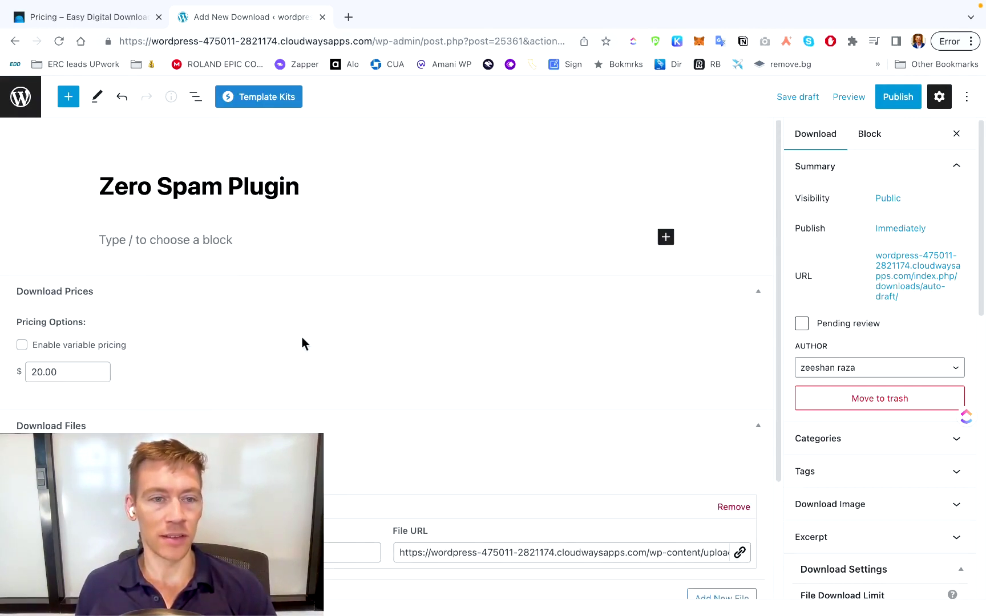
pyautogui.click(200, 240)
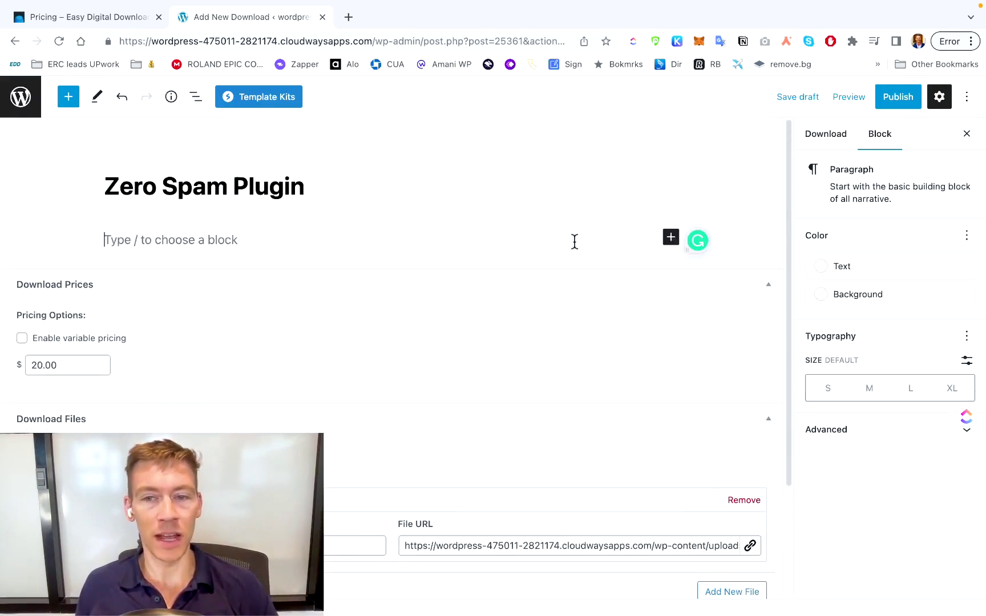
pyautogui.click(672, 240)
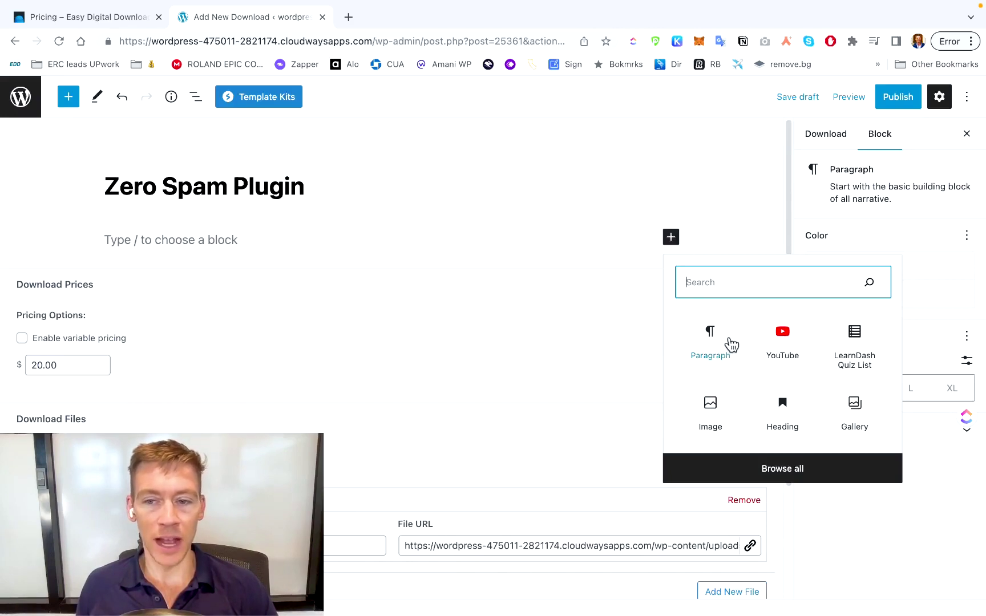
pyautogui.click(710, 410)
pyautogui.click(178, 330)
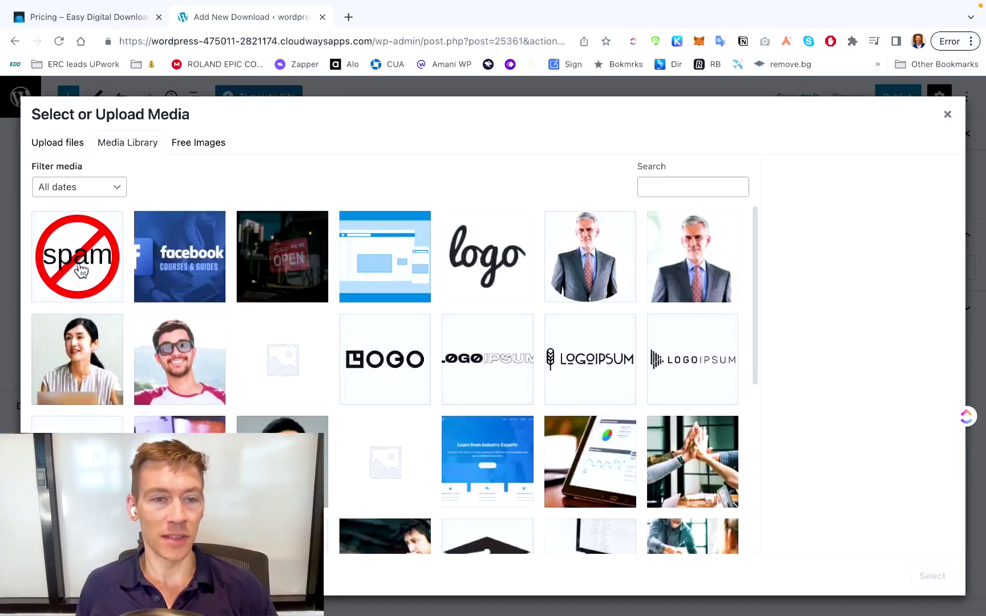
pyautogui.click(74, 265)
pyautogui.click(932, 576)
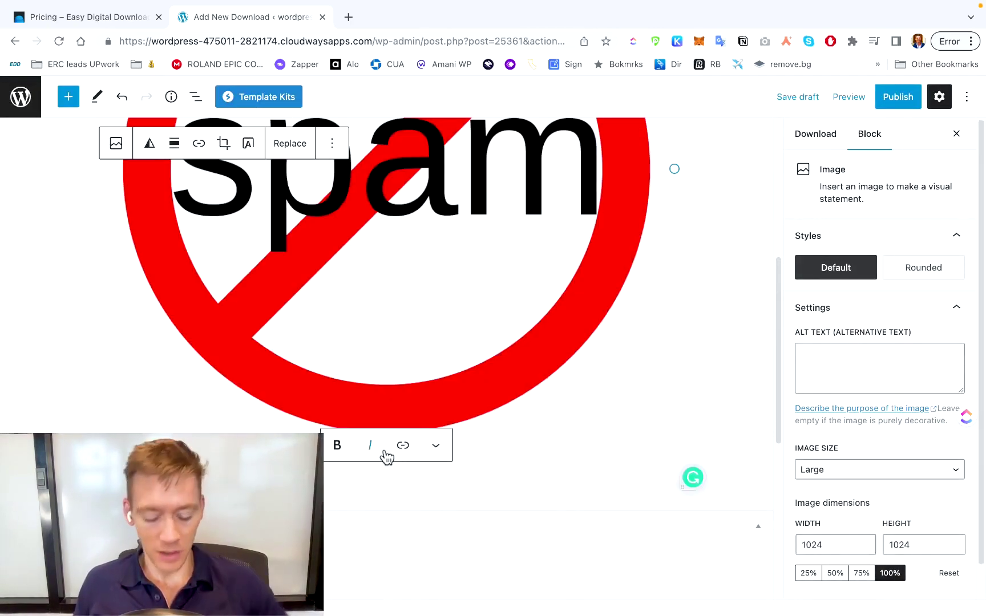
pyautogui.scroll(6, 552, 420)
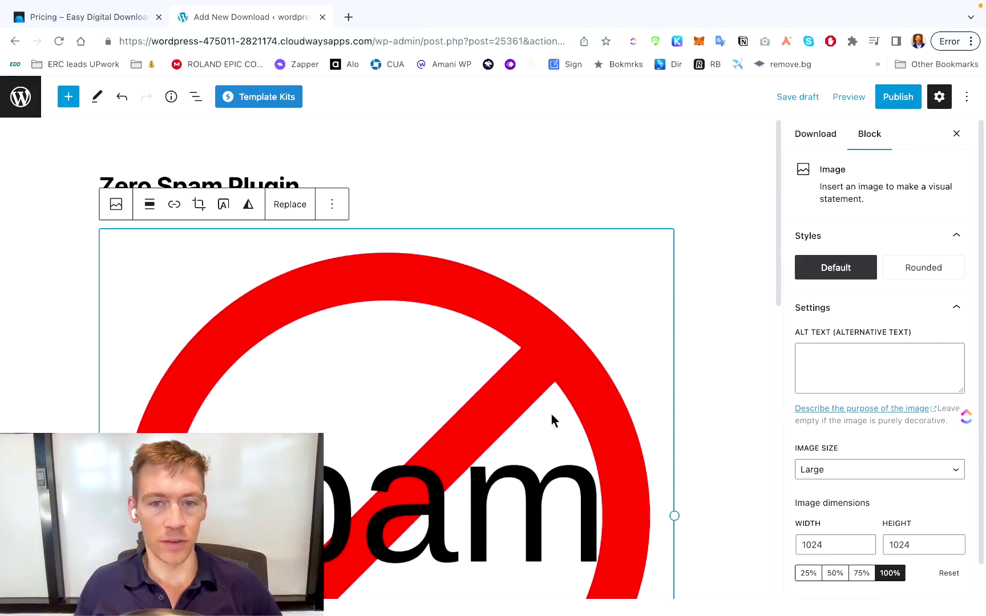
pyautogui.click(638, 137)
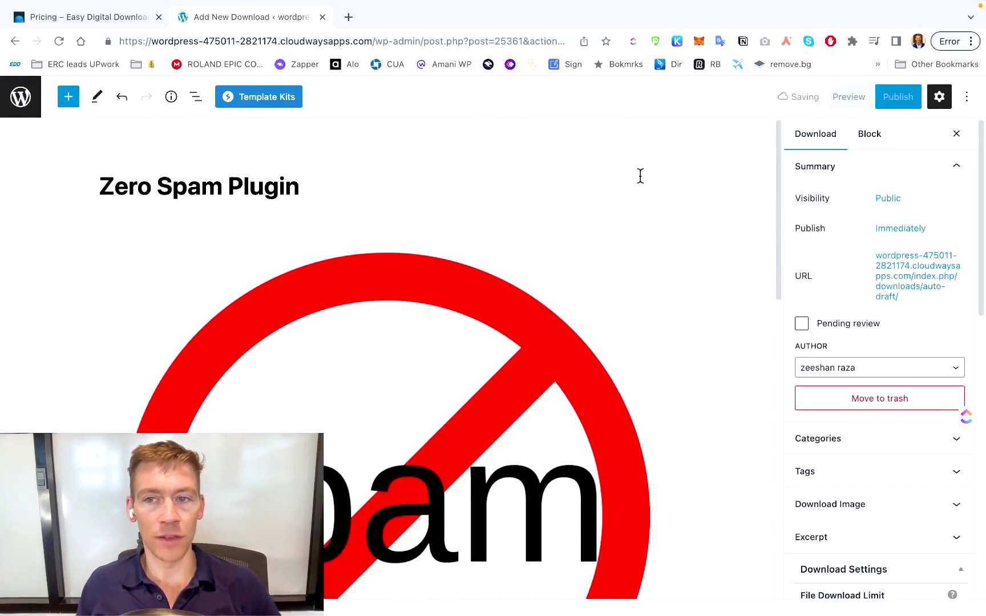
# Publish the Zero Spam Plugin download, making it live at /downloads/zero-spam-plugin/
pyautogui.click(913, 102)
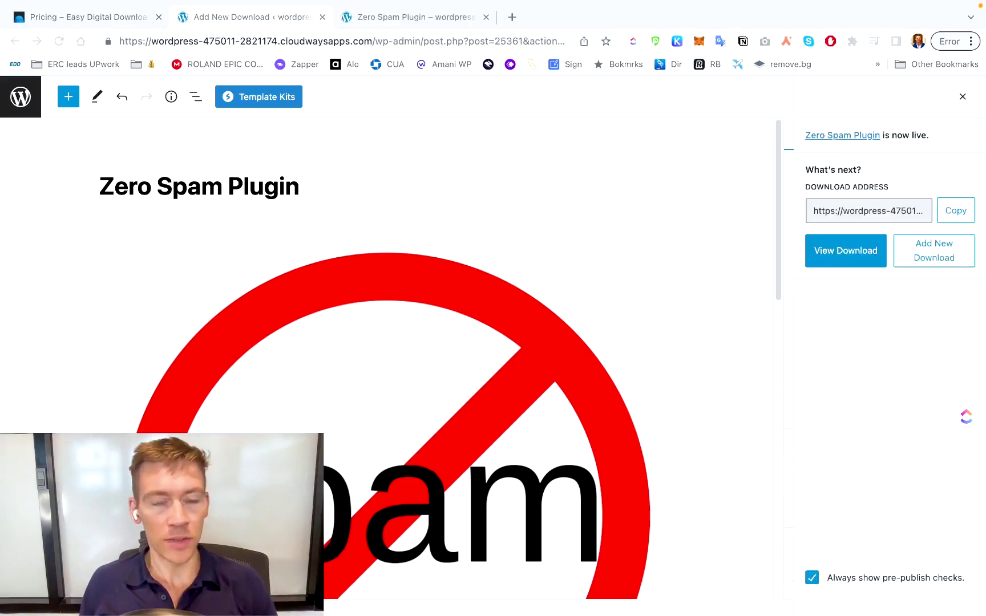
pyautogui.scroll(-15, 394, 360)
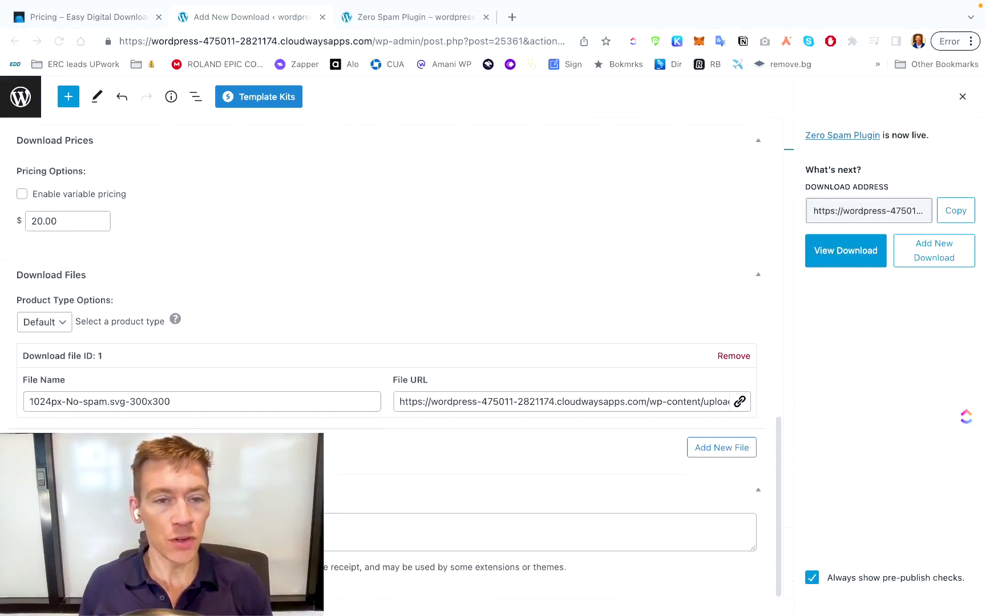